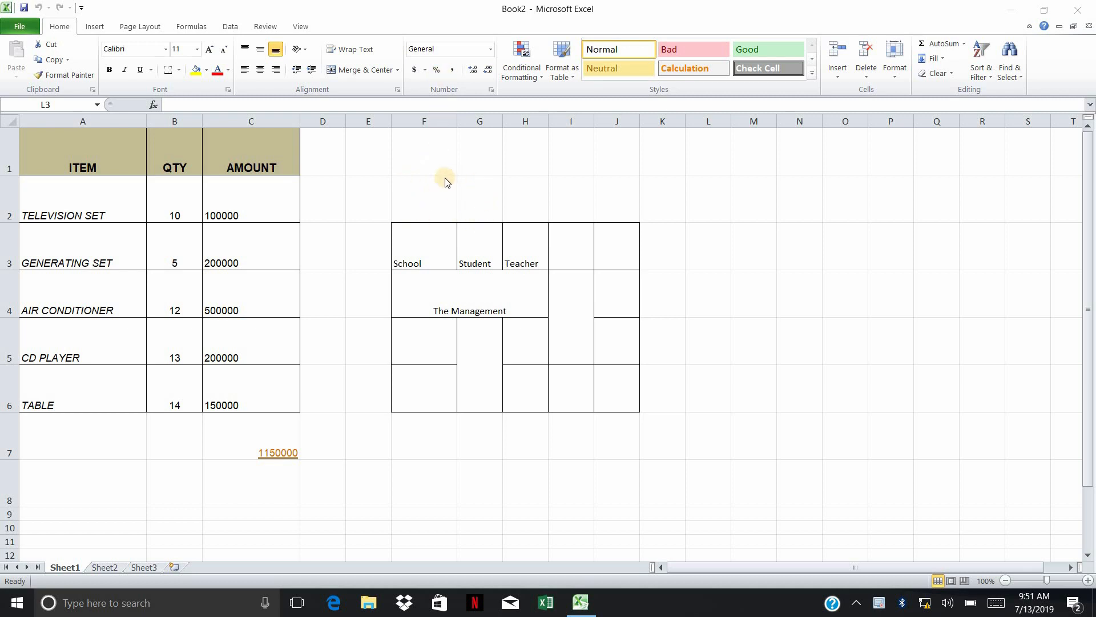
# Delete columns F through K, which hold the School, Student and Teacher practice table
pyautogui.click(434, 208)
pyautogui.click(541, 450)
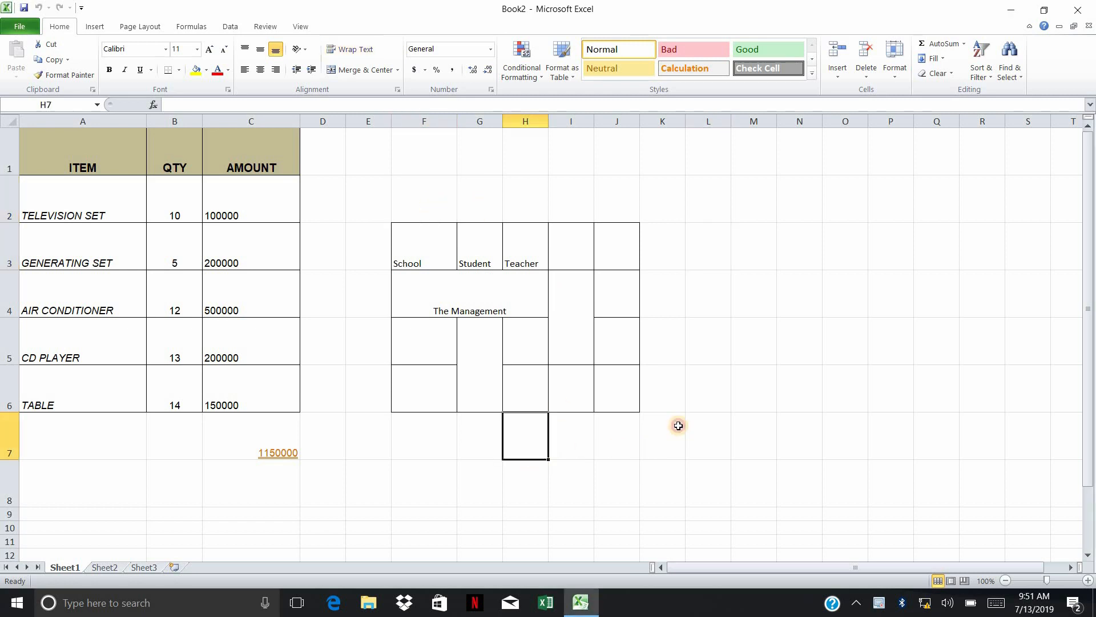
pyautogui.click(674, 429)
pyautogui.click(678, 349)
pyautogui.click(417, 120)
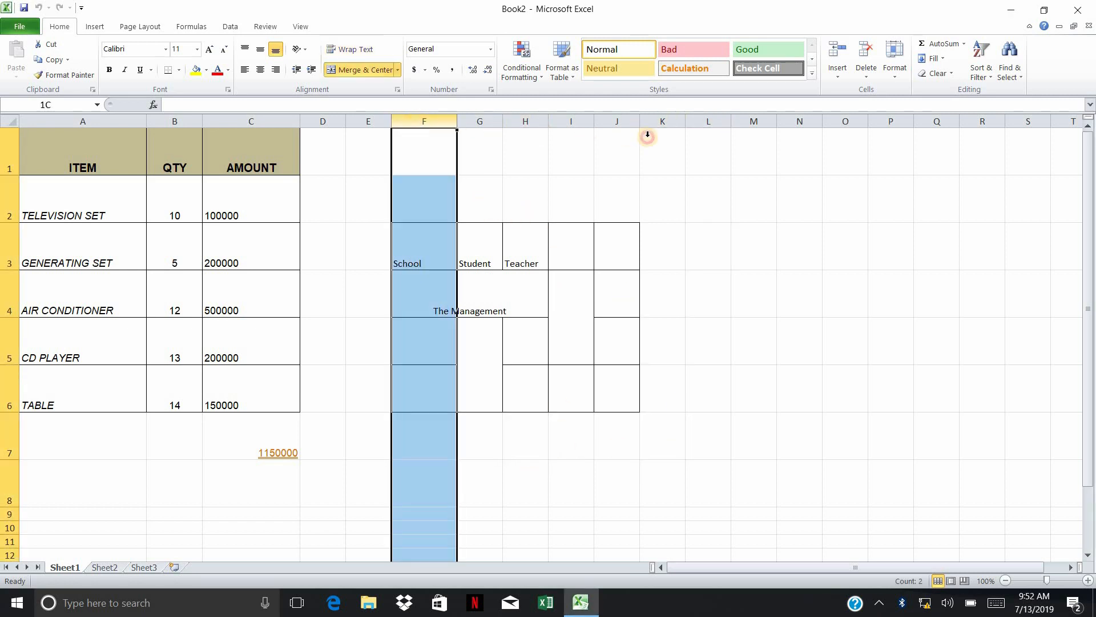
pyautogui.keyDown('shift'); pyautogui.click(648, 122); pyautogui.keyUp('shift')
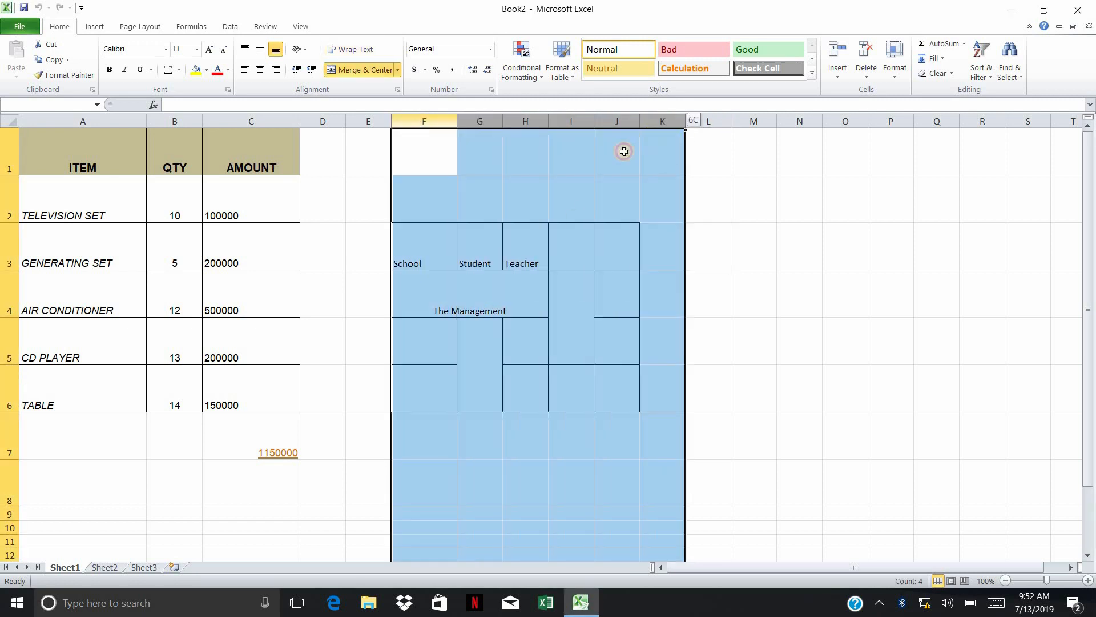
pyautogui.rightClick(525, 334)
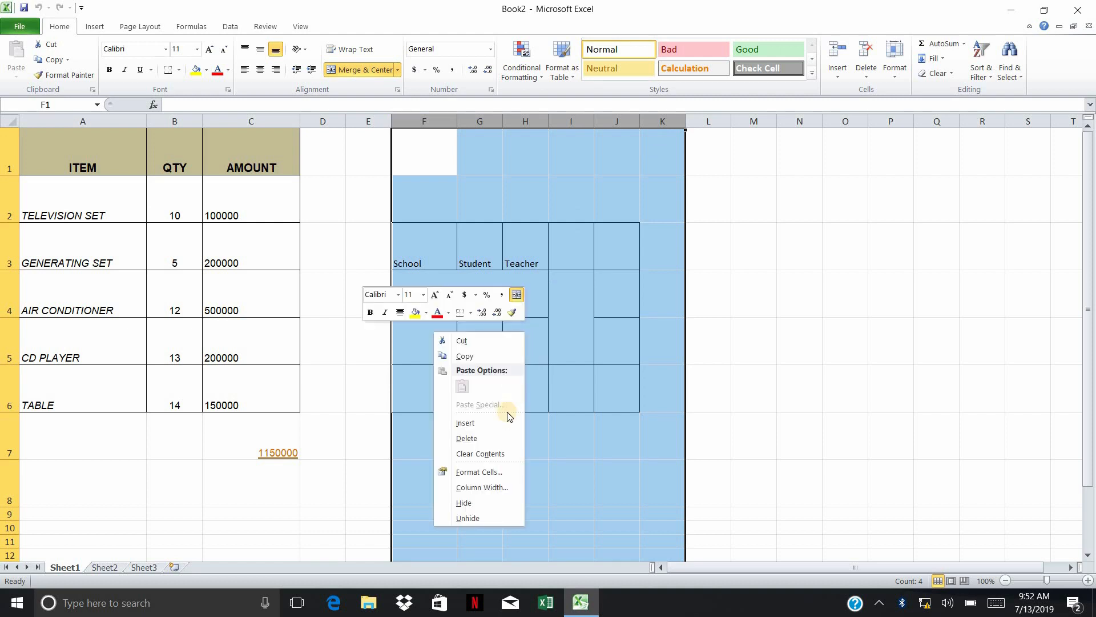
pyautogui.click(492, 439)
pyautogui.click(496, 388)
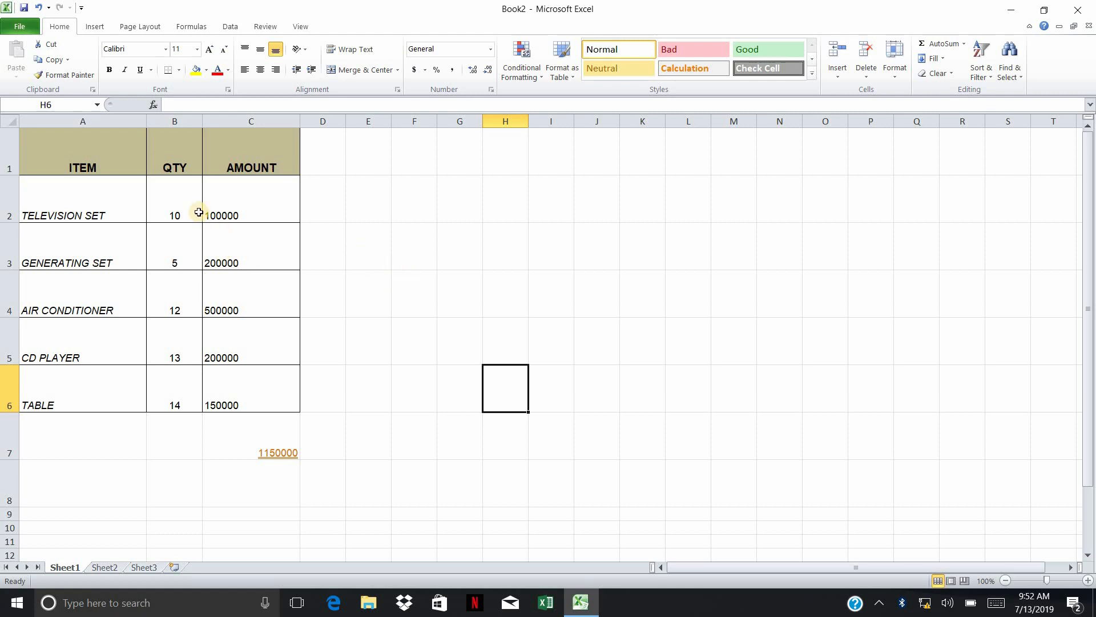
# Examine the unformatted entries in the AMOUNT column and compare them with the QTY and ITEM columns
pyautogui.click(230, 207)
pyautogui.moveTo(235, 254); pyautogui.dragTo(241, 406)
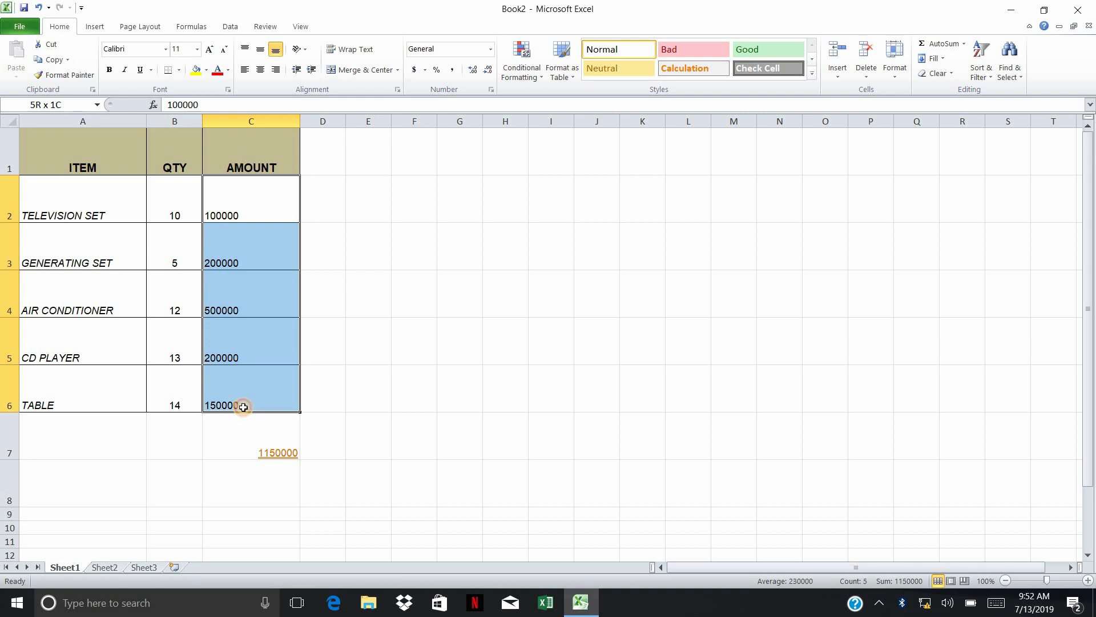
pyautogui.moveTo(171, 191); pyautogui.dragTo(171, 399)
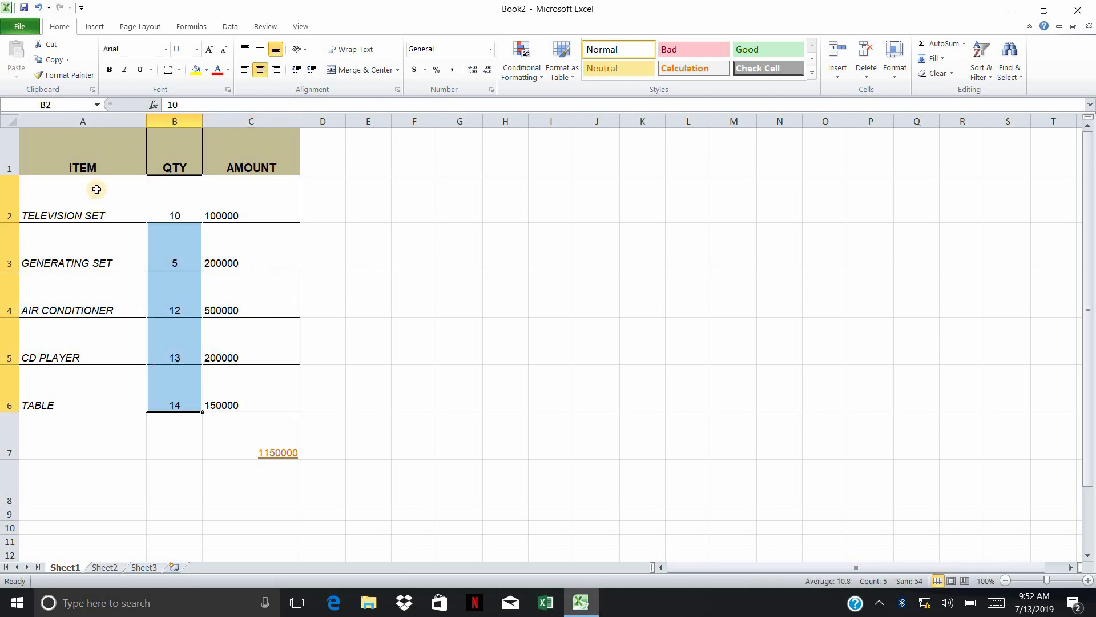
pyautogui.moveTo(95, 190); pyautogui.dragTo(96, 378)
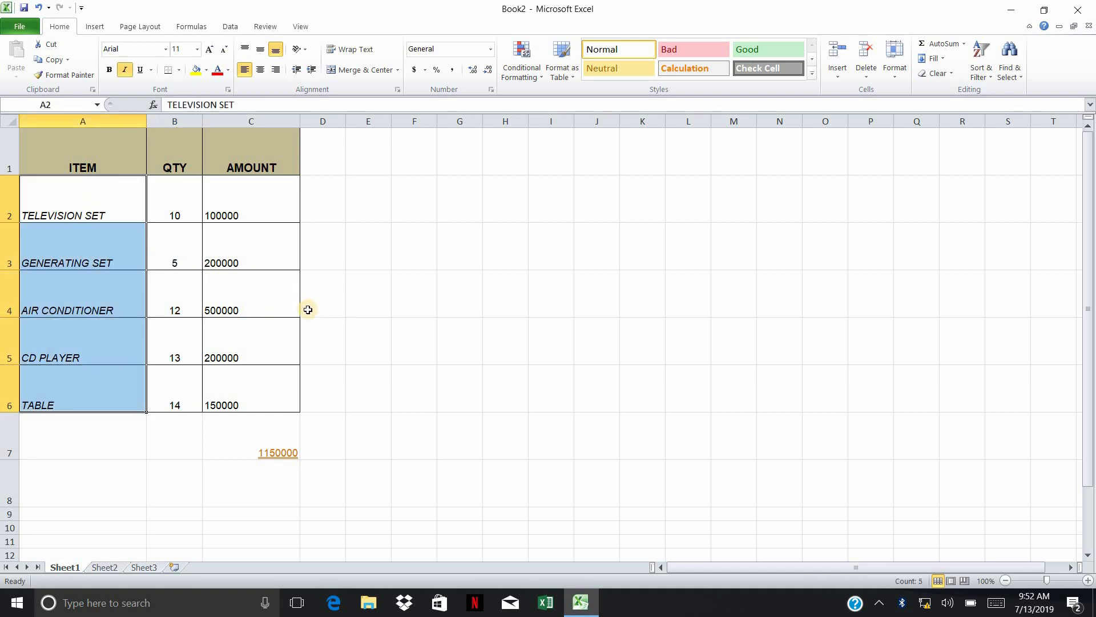
pyautogui.click(266, 234)
pyautogui.moveTo(252, 201); pyautogui.dragTo(247, 358)
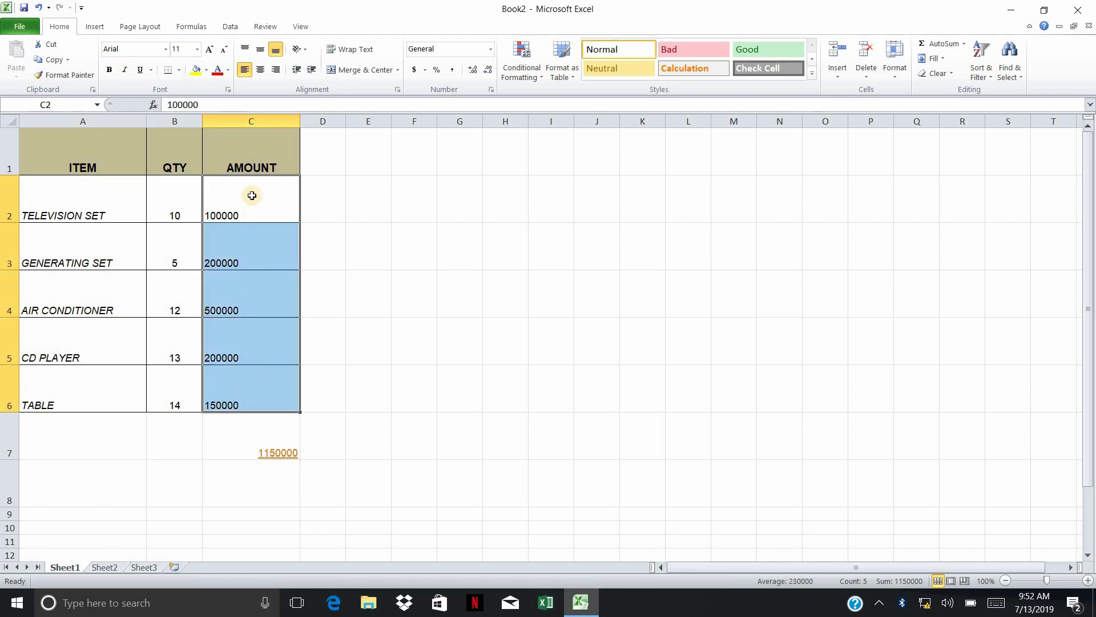
pyautogui.click(251, 195)
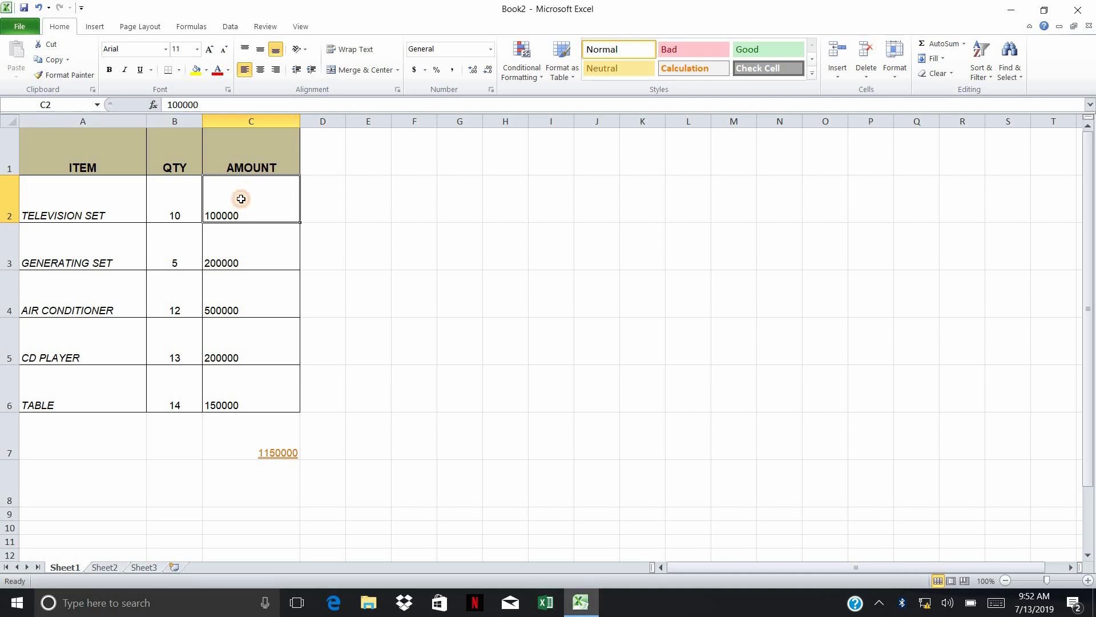
pyautogui.moveTo(225, 346); pyautogui.dragTo(229, 398)
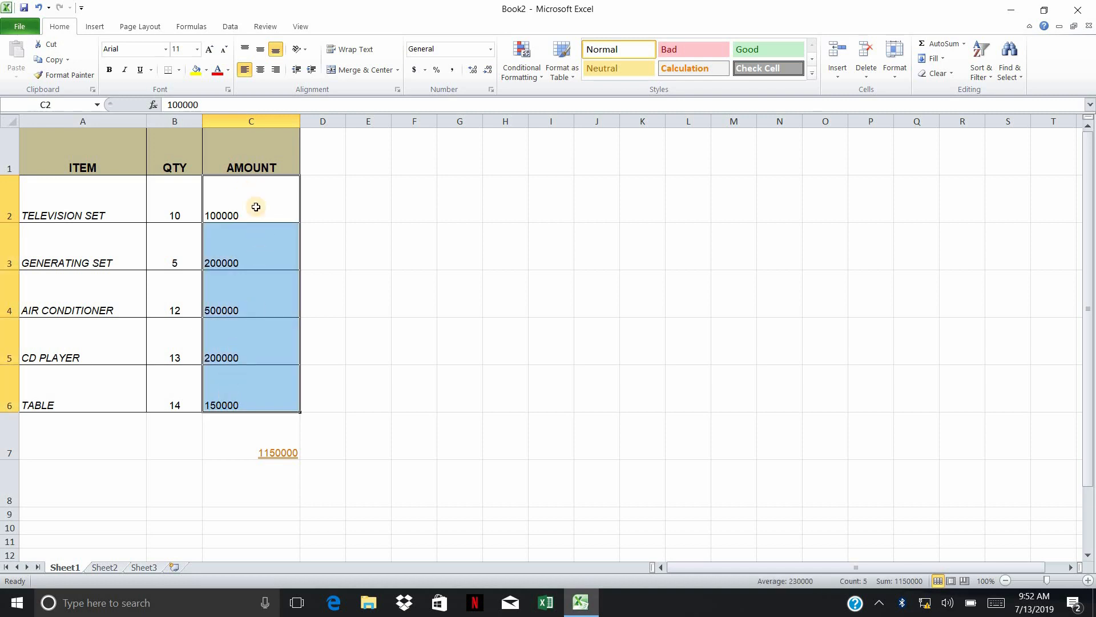
pyautogui.moveTo(245, 206); pyautogui.dragTo(231, 384)
pyautogui.moveTo(182, 192); pyautogui.dragTo(181, 397)
pyautogui.click(258, 202)
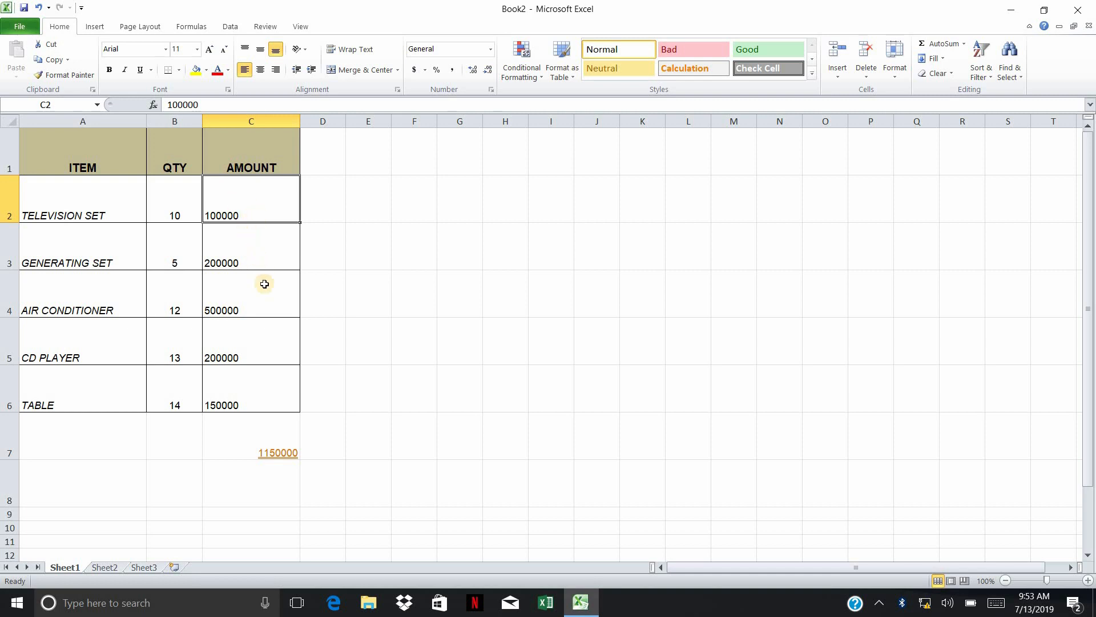
pyautogui.click(246, 247)
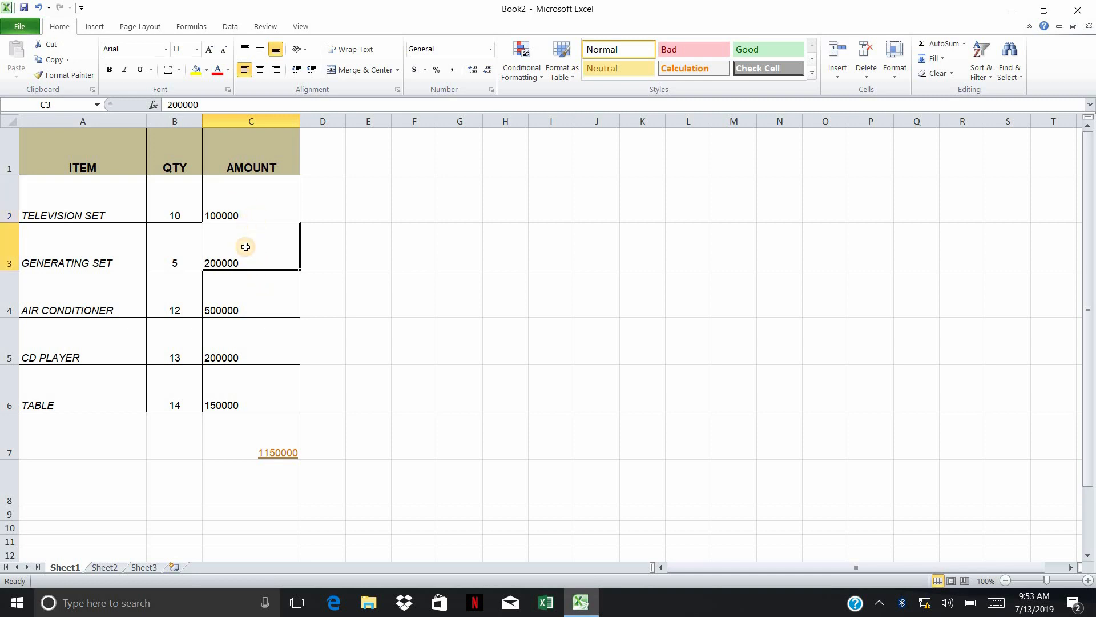
pyautogui.click(258, 297)
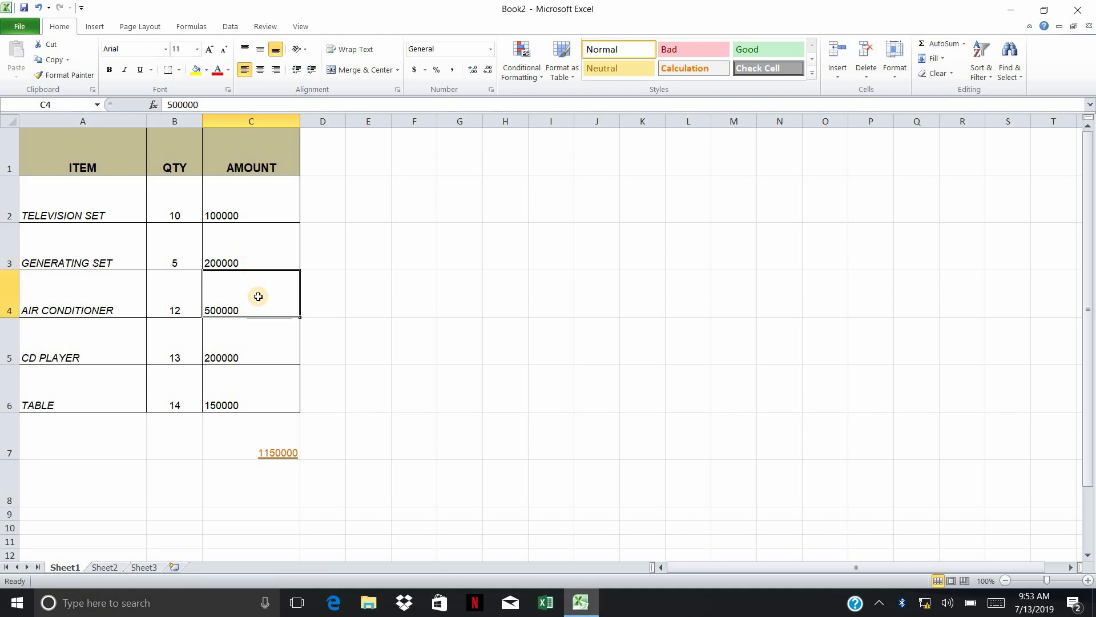
pyautogui.click(271, 351)
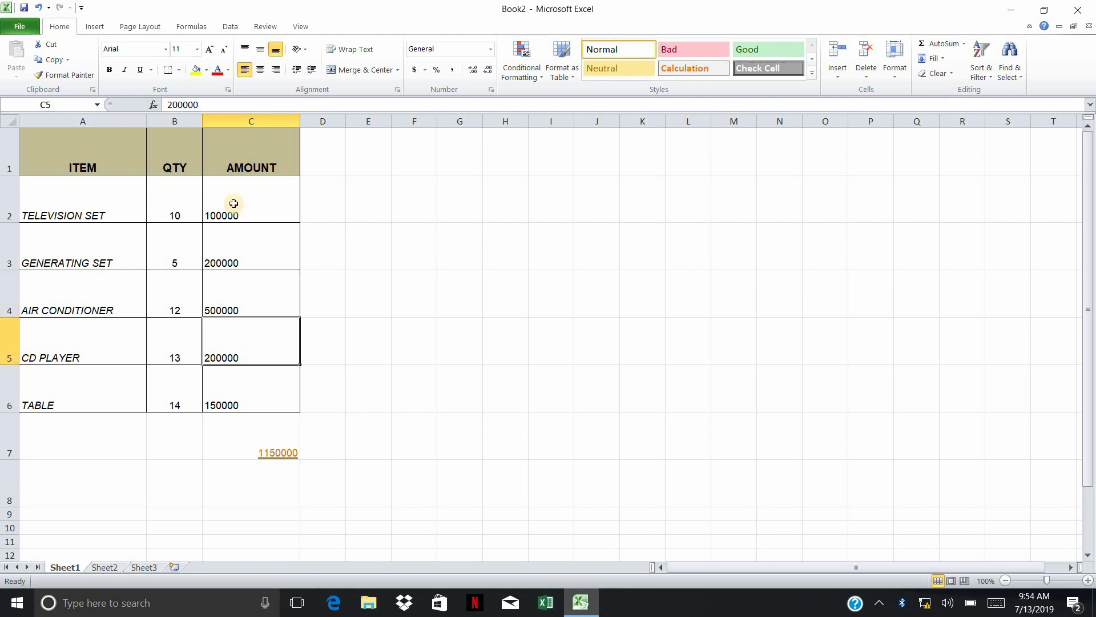
pyautogui.moveTo(234, 204); pyautogui.dragTo(233, 382)
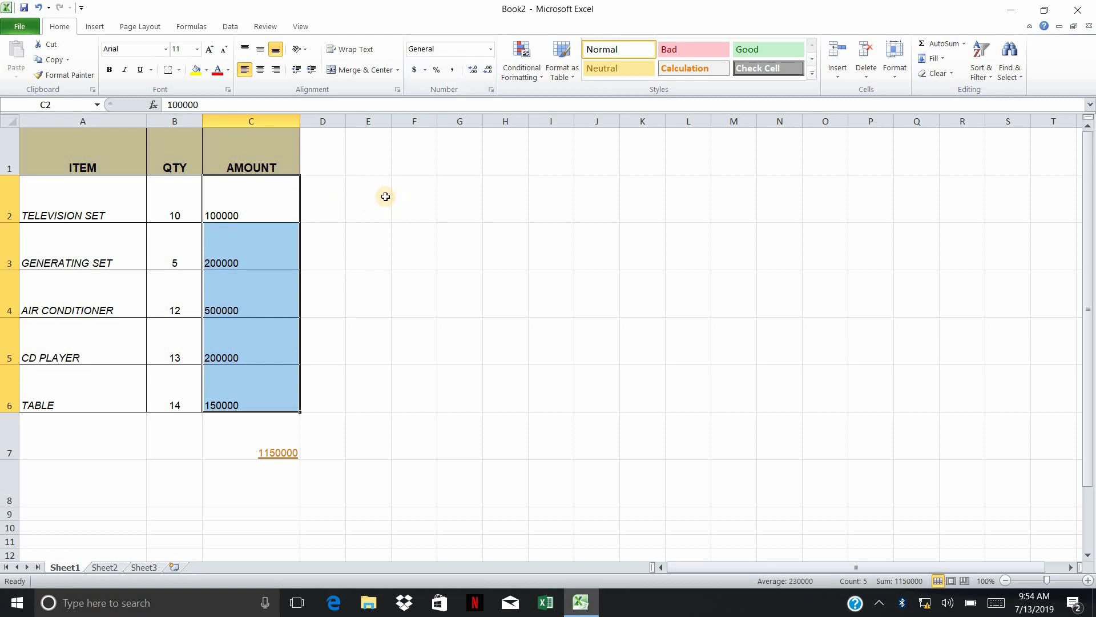
pyautogui.click(285, 184)
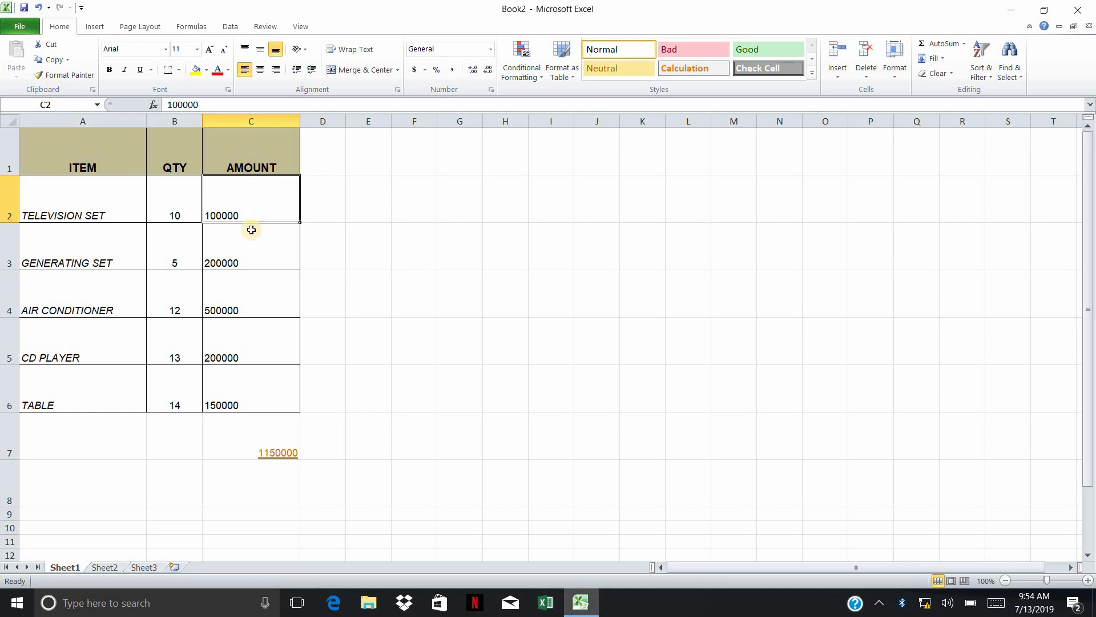
pyautogui.press('Down')
pyautogui.press('Up')
# Apply the Number format to the amounts in C2:C6 and check the individual cells
pyautogui.moveTo(264, 196); pyautogui.dragTo(262, 396)
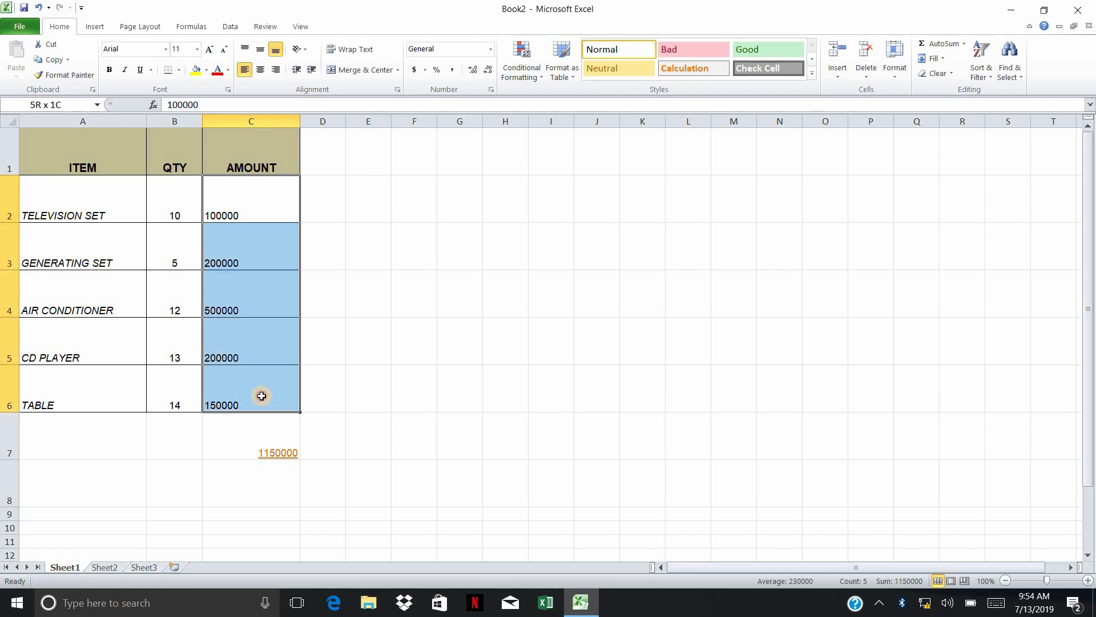
pyautogui.click(491, 50)
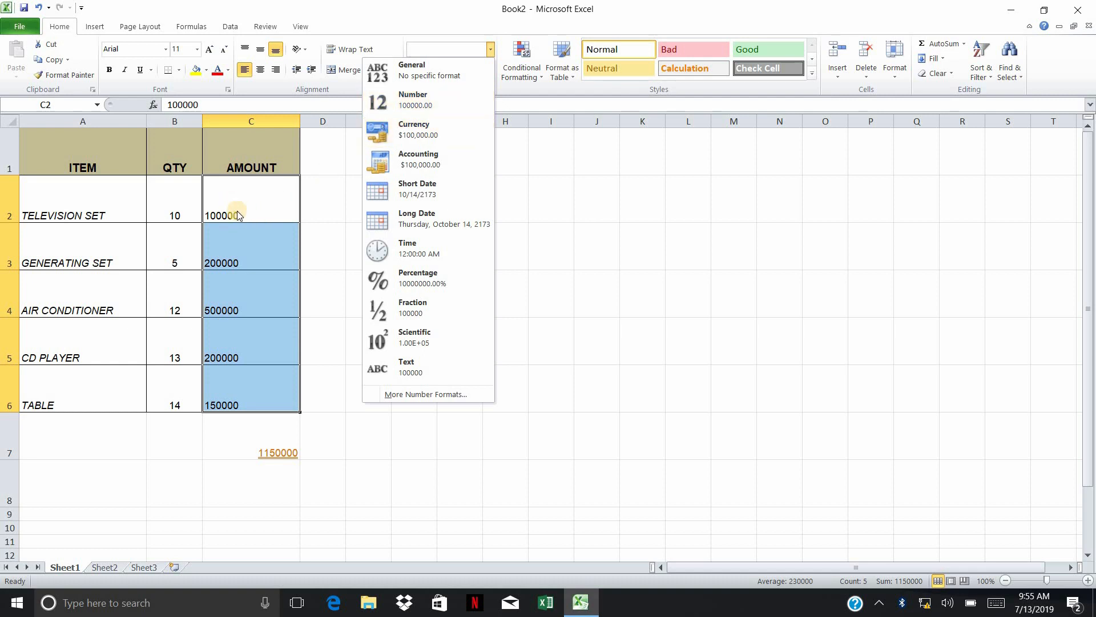
pyautogui.click(410, 101)
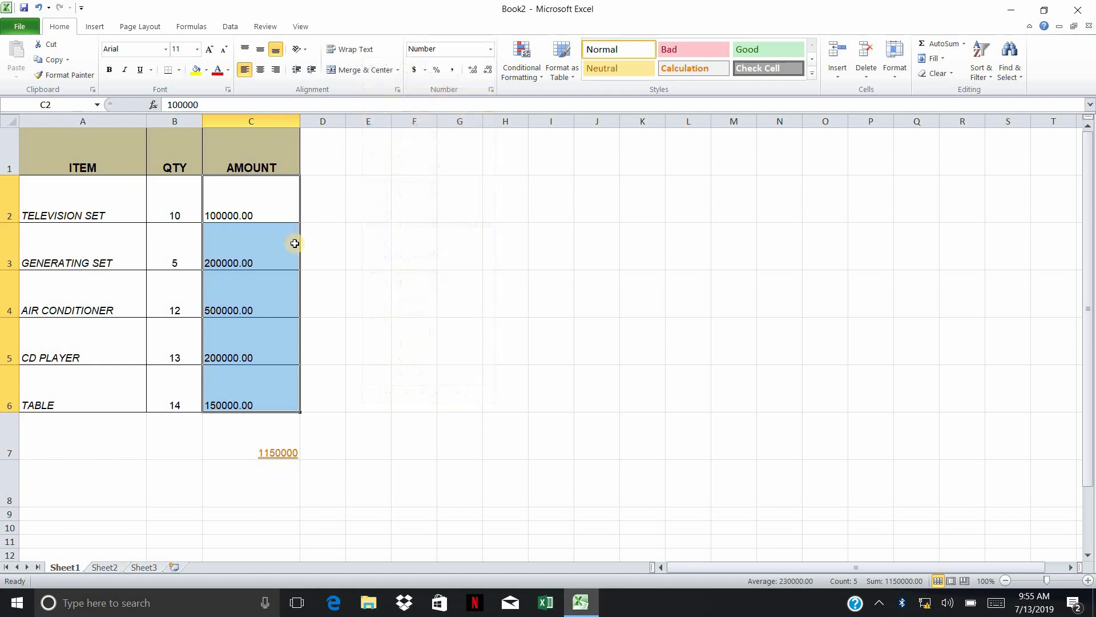
pyautogui.click(268, 229)
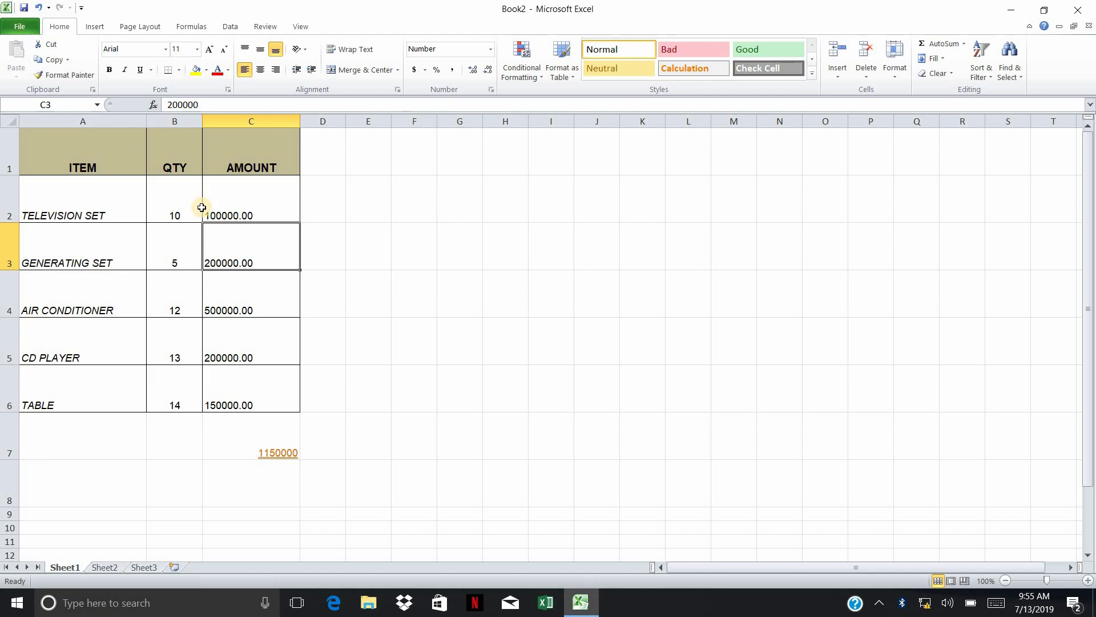
pyautogui.click(246, 211)
pyautogui.moveTo(244, 255); pyautogui.dragTo(251, 284)
pyautogui.click(266, 334)
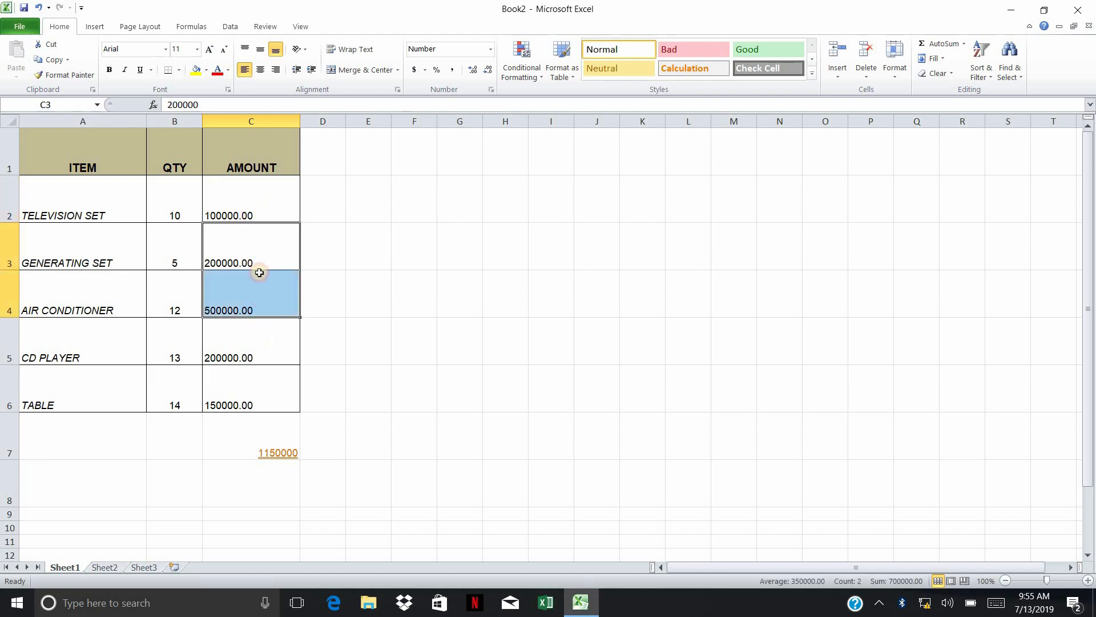
# Return the amounts in C2:C6 to the General number format
pyautogui.moveTo(258, 210); pyautogui.dragTo(254, 380)
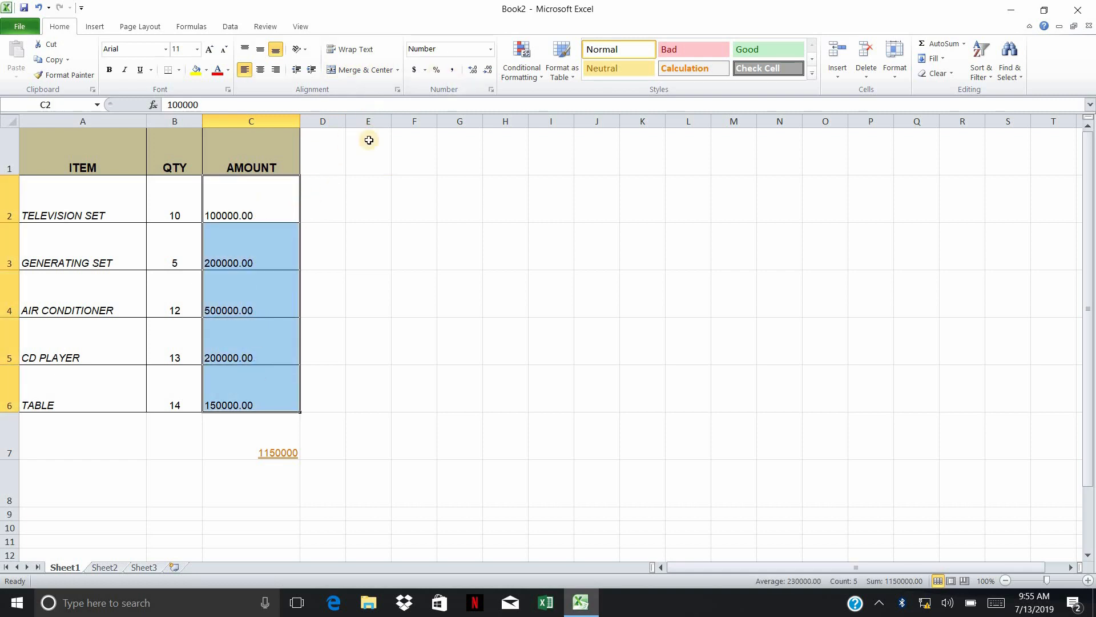
pyautogui.click(490, 52)
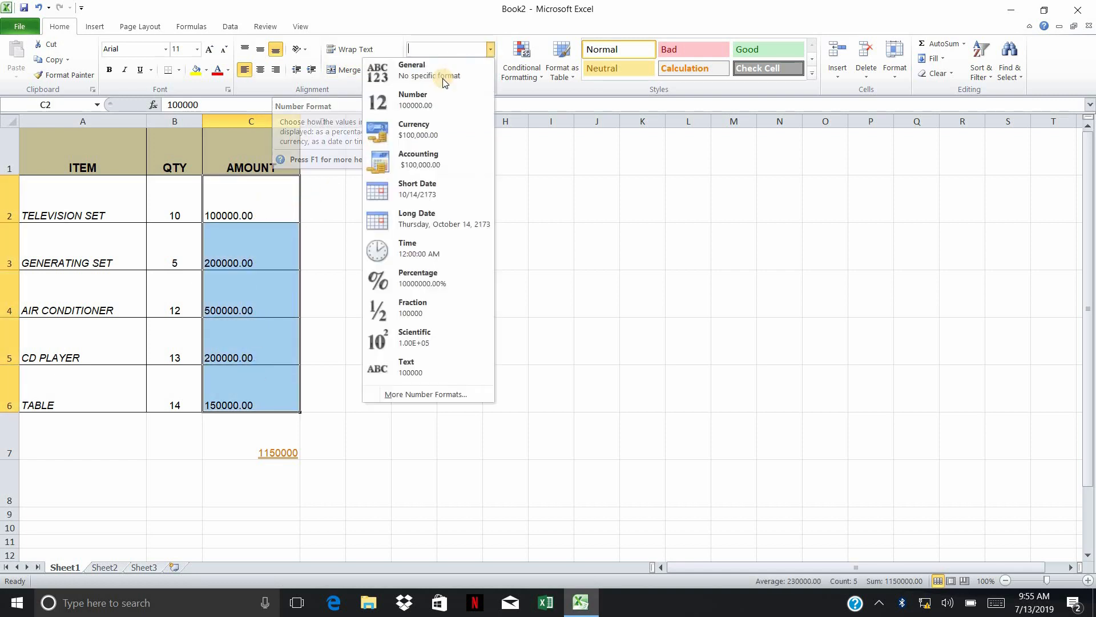
pyautogui.click(449, 77)
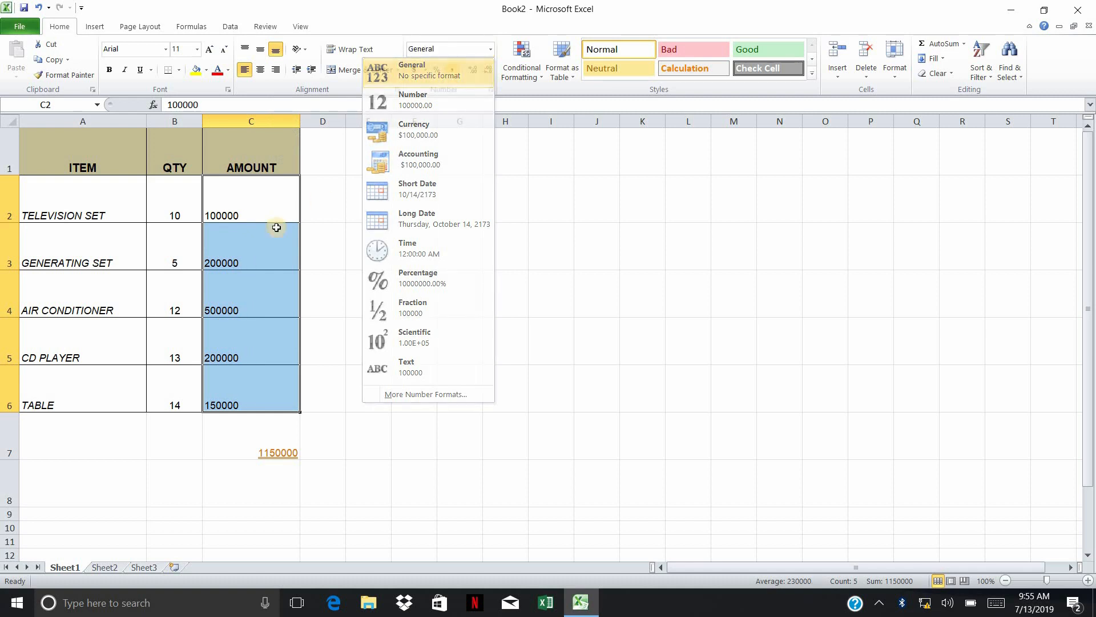
pyautogui.click(263, 207)
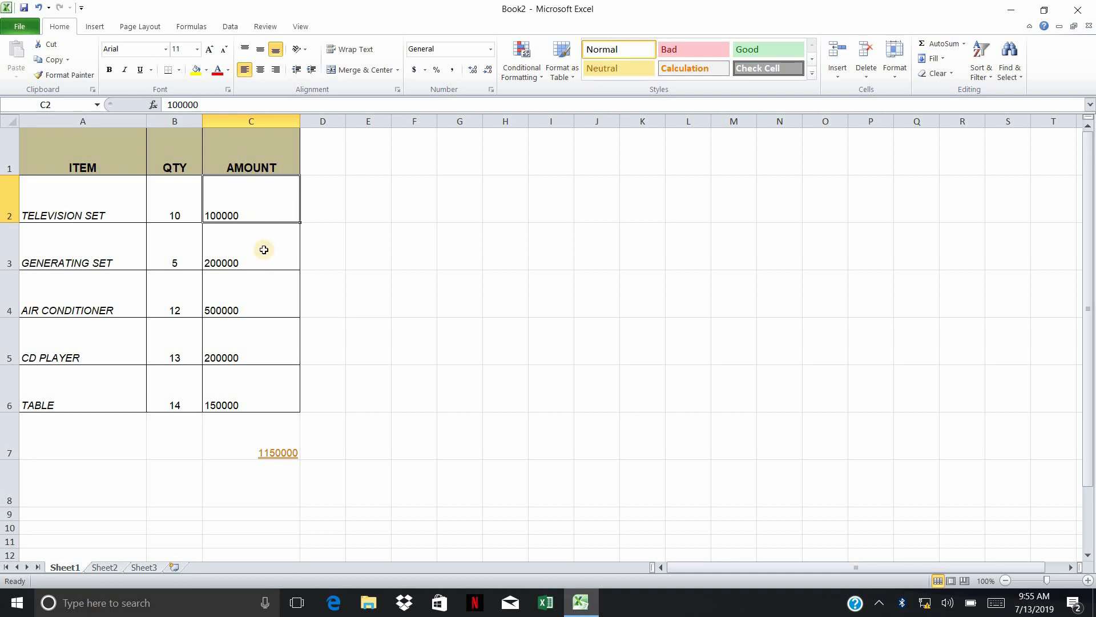
# Reapply the Number format to the amounts in C2:C6
pyautogui.moveTo(249, 183); pyautogui.dragTo(252, 386)
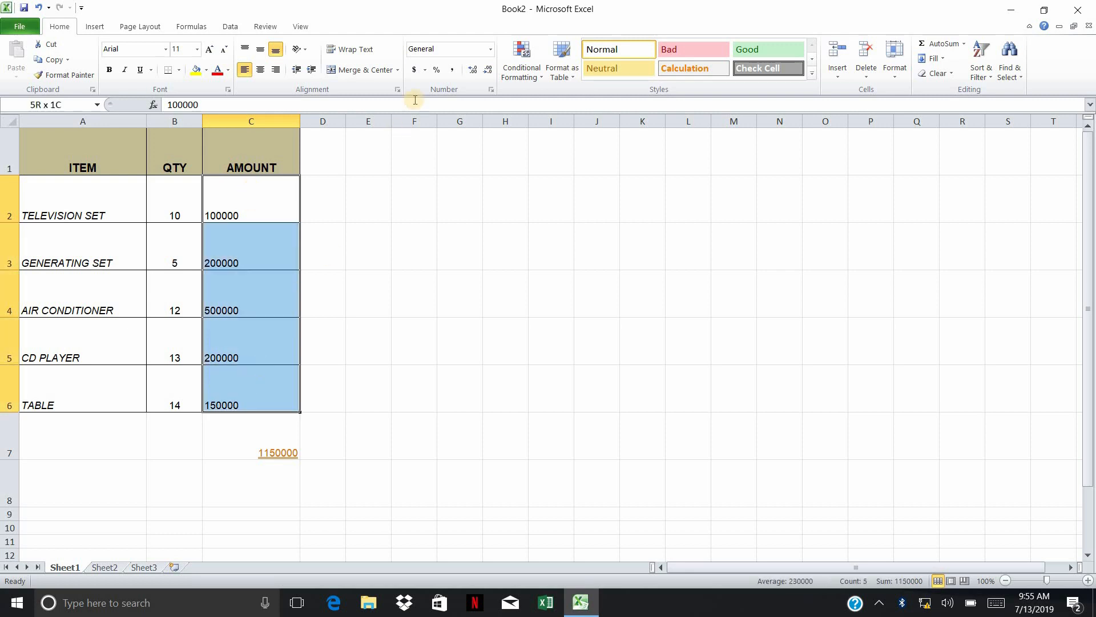
pyautogui.click(488, 49)
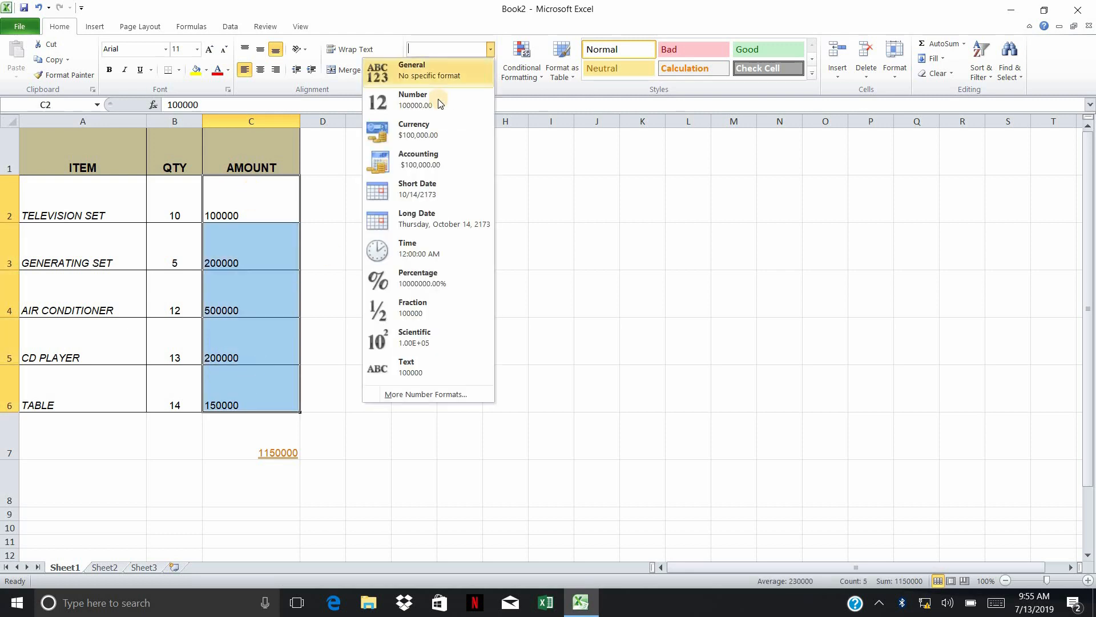
pyautogui.click(438, 97)
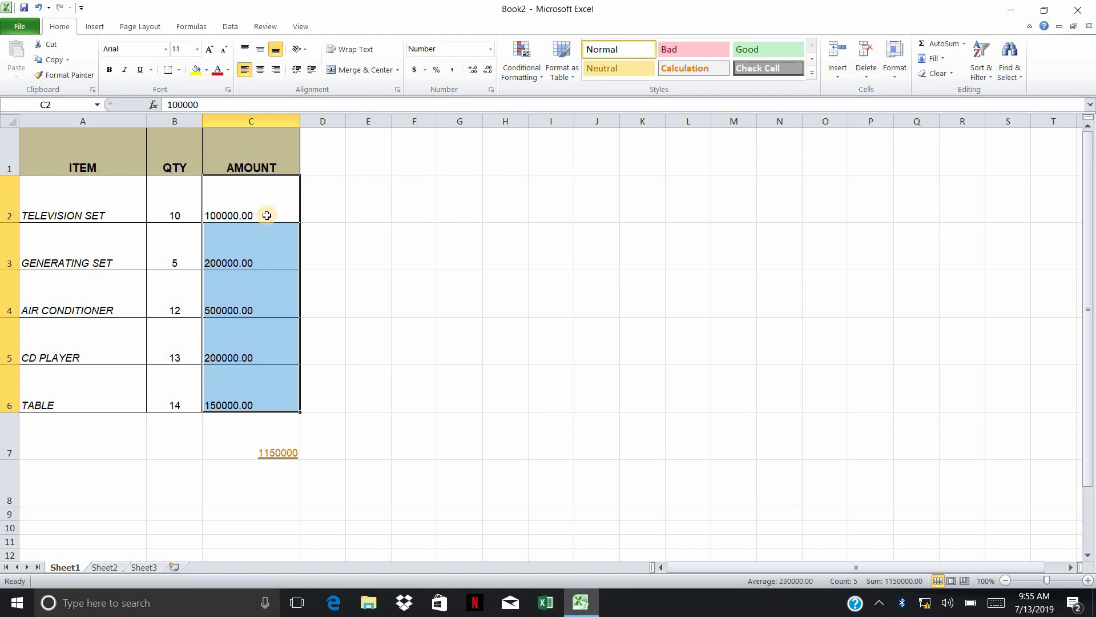
# Format the amounts in C2:C6 as Currency with the dollar symbol and review the cells
pyautogui.moveTo(245, 219); pyautogui.dragTo(241, 400)
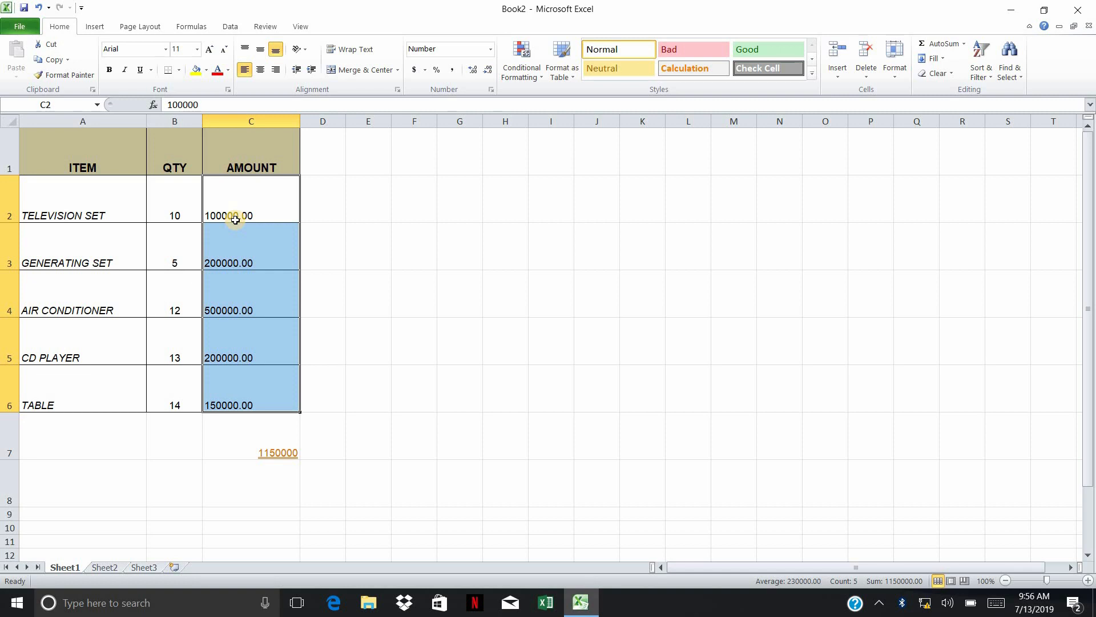
pyautogui.click(487, 51)
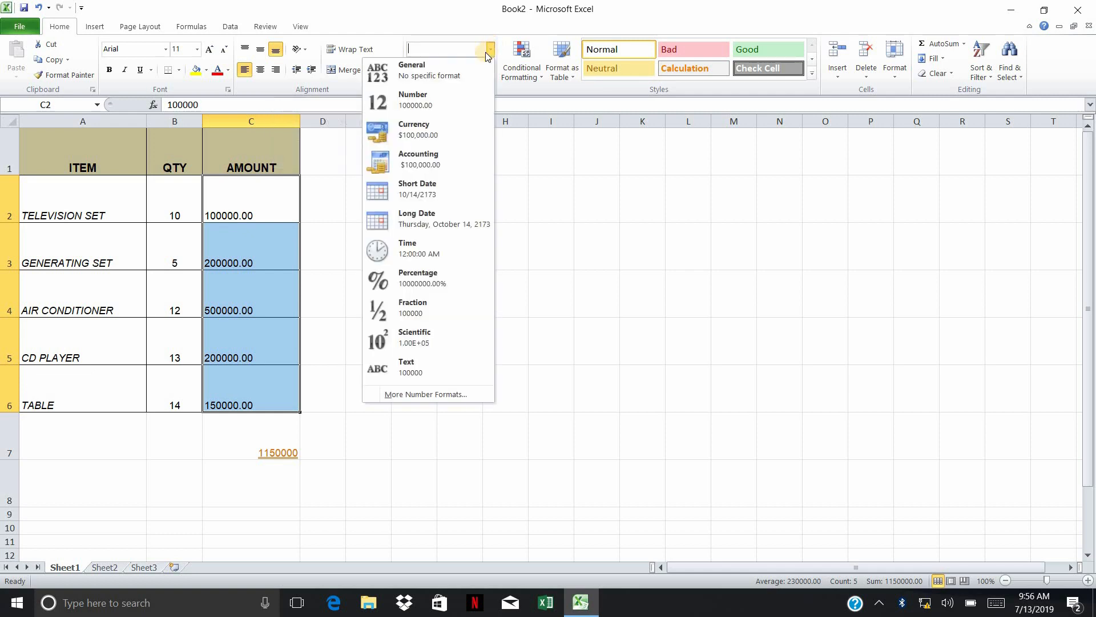
pyautogui.click(417, 136)
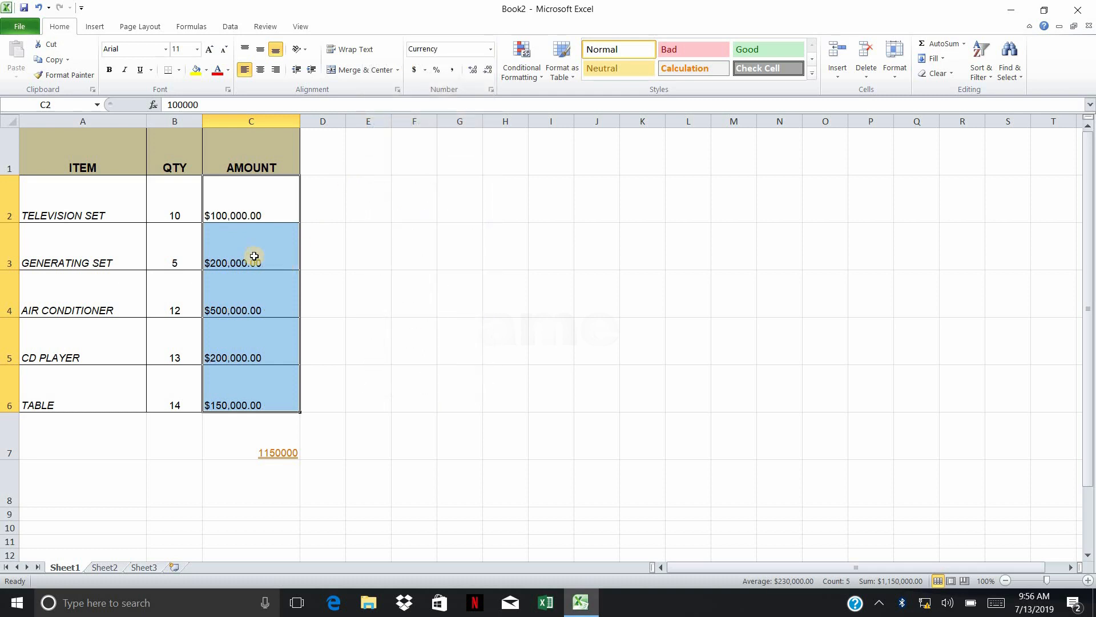
pyautogui.click(226, 211)
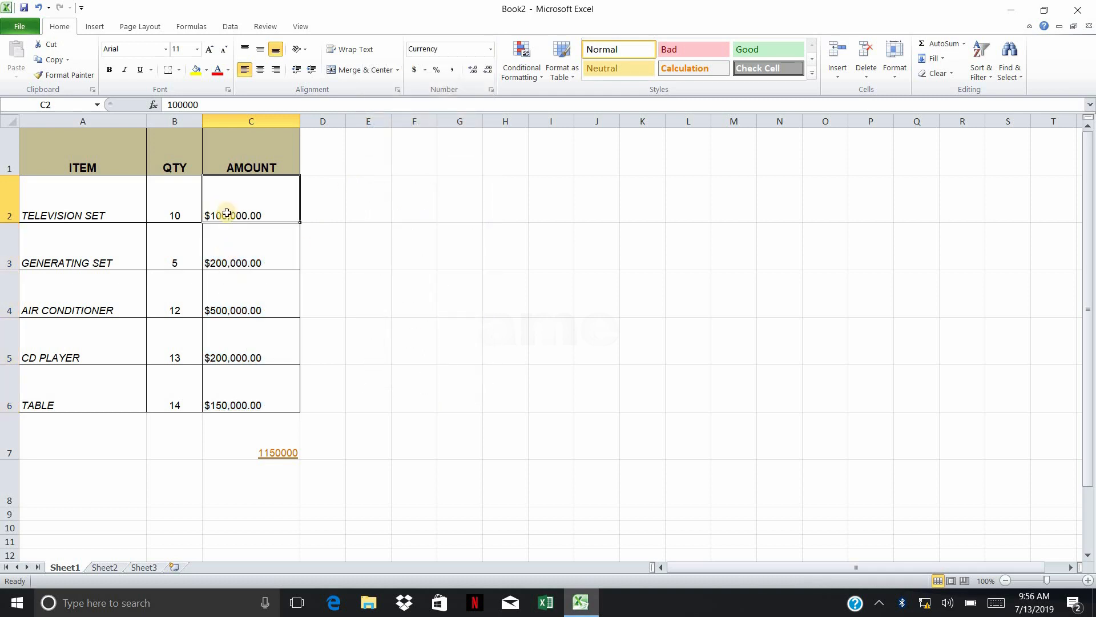
pyautogui.moveTo(228, 203); pyautogui.dragTo(245, 369)
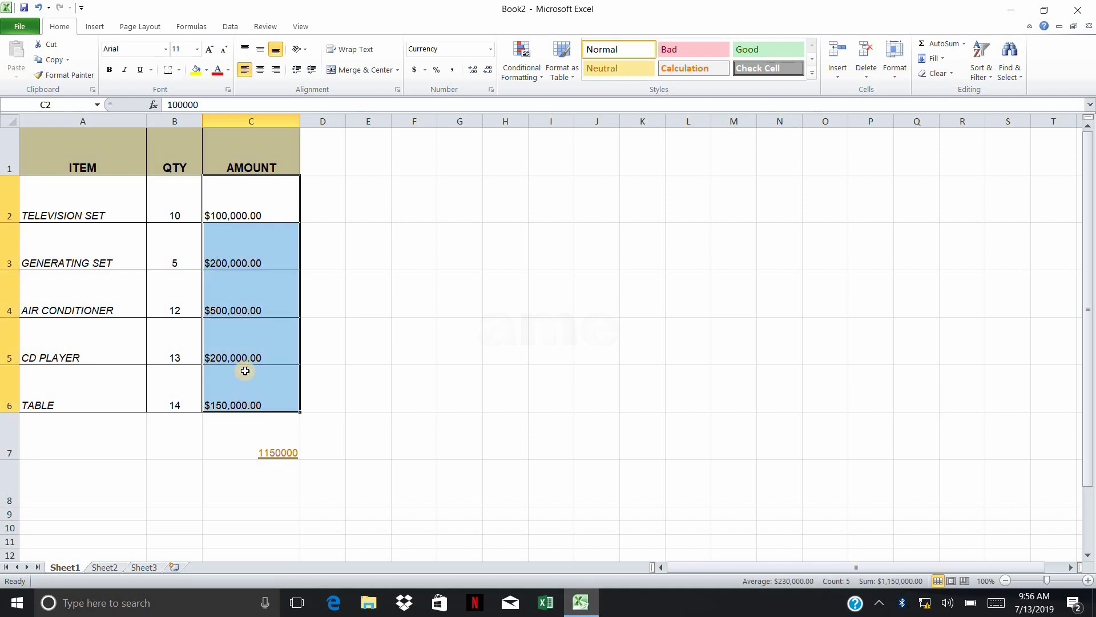
pyautogui.click(249, 202)
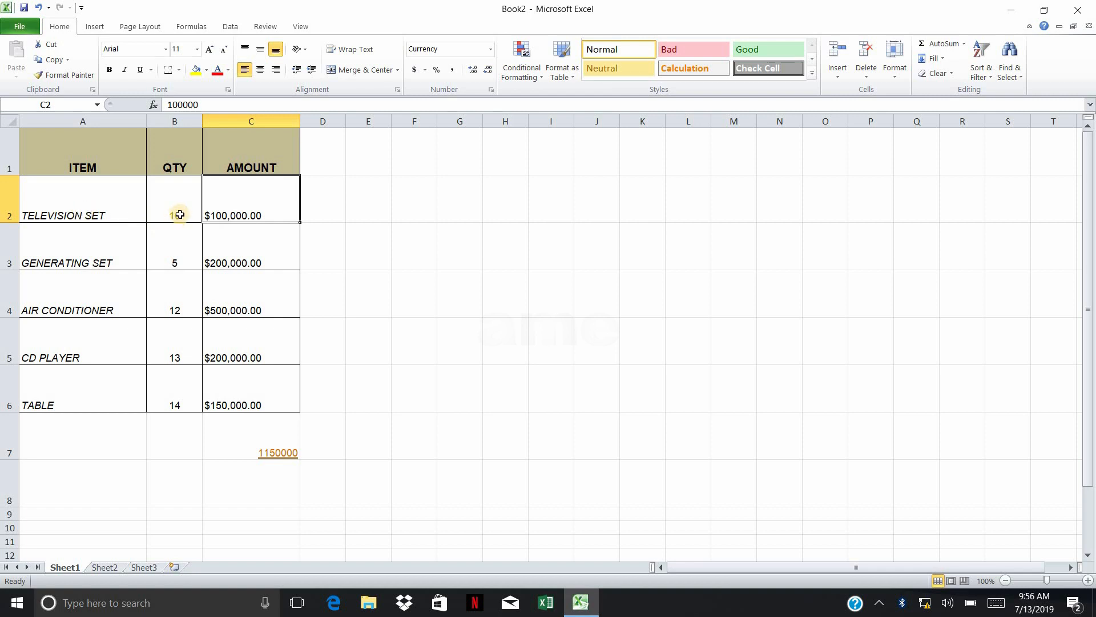
# Check the number formats of the quantity, item and amount cells in the television set row
pyautogui.click(161, 209)
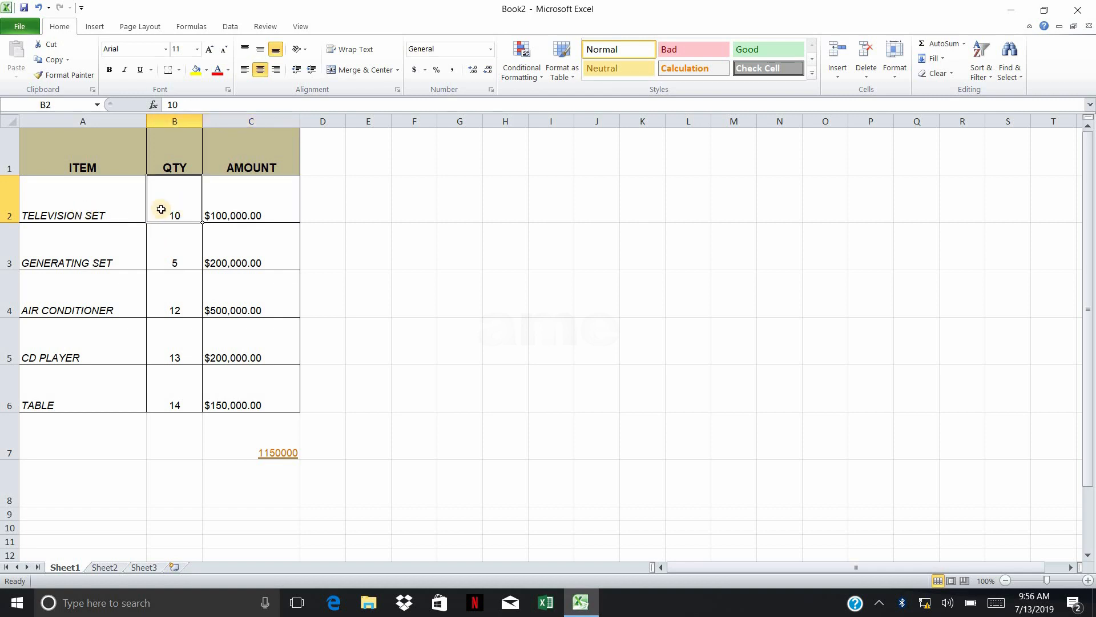
pyautogui.click(77, 214)
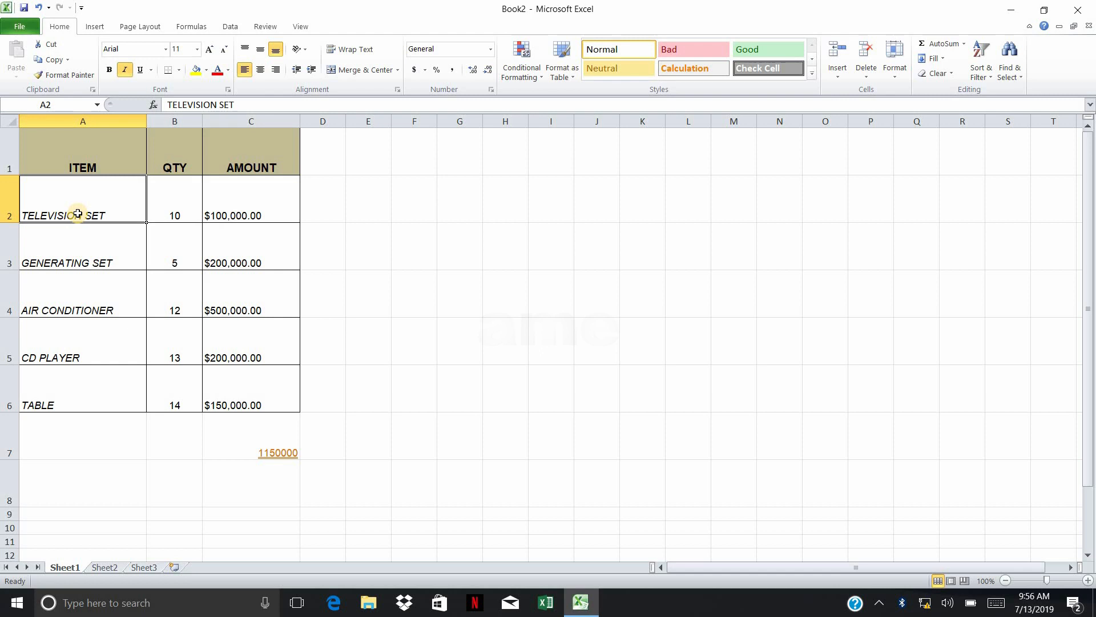
pyautogui.click(243, 215)
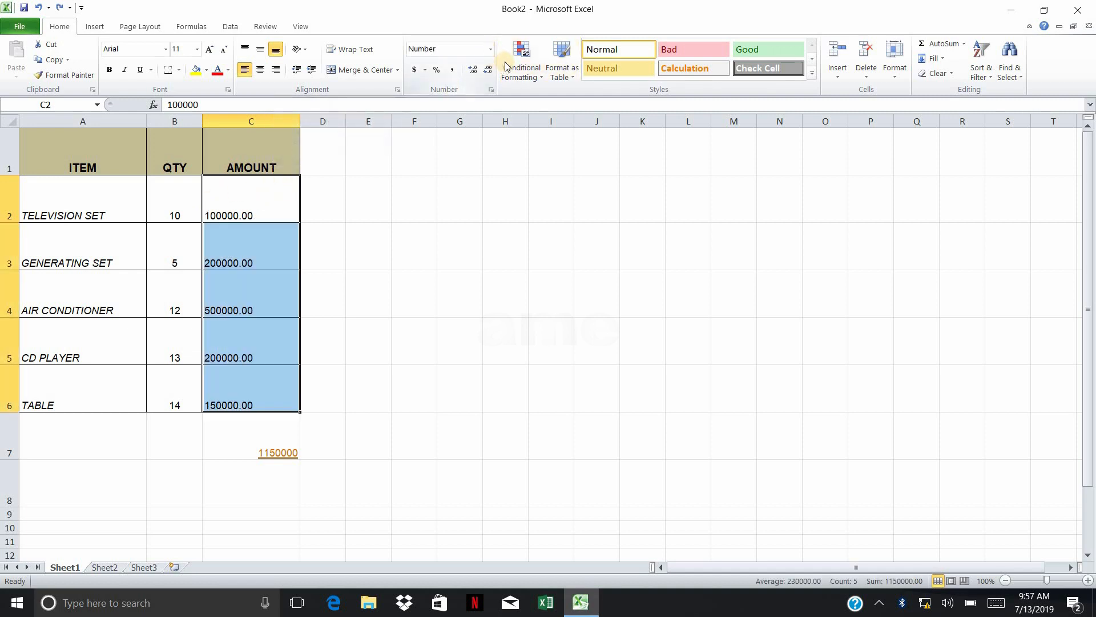
# Format the amounts in C2:C6 as Accounting and look through the other available number formats
pyautogui.click(490, 50)
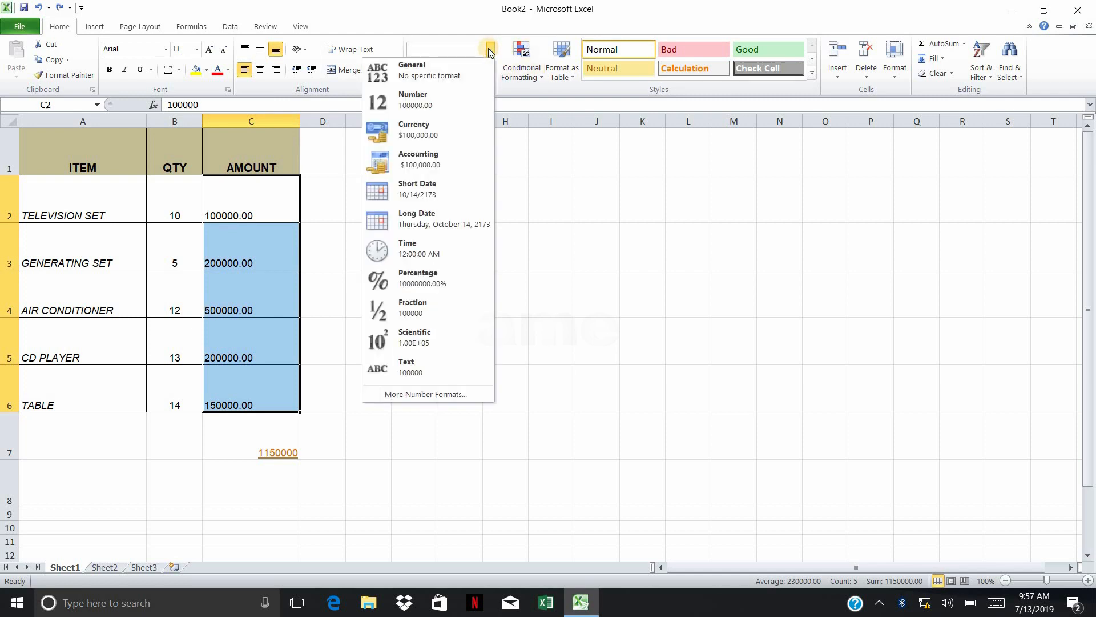
pyautogui.click(410, 167)
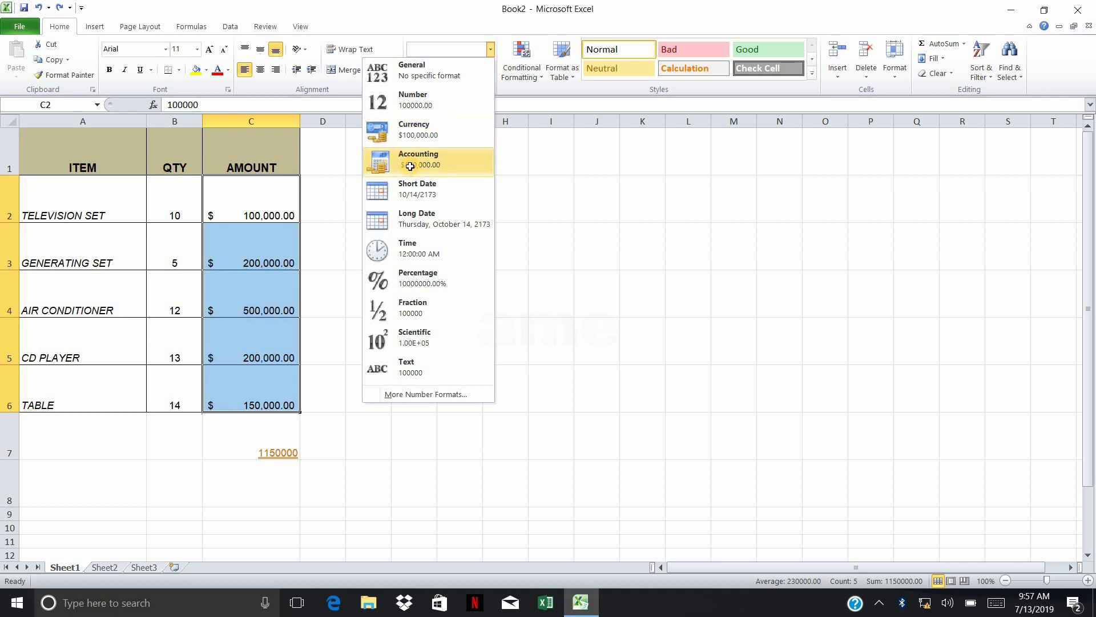
pyautogui.click(276, 198)
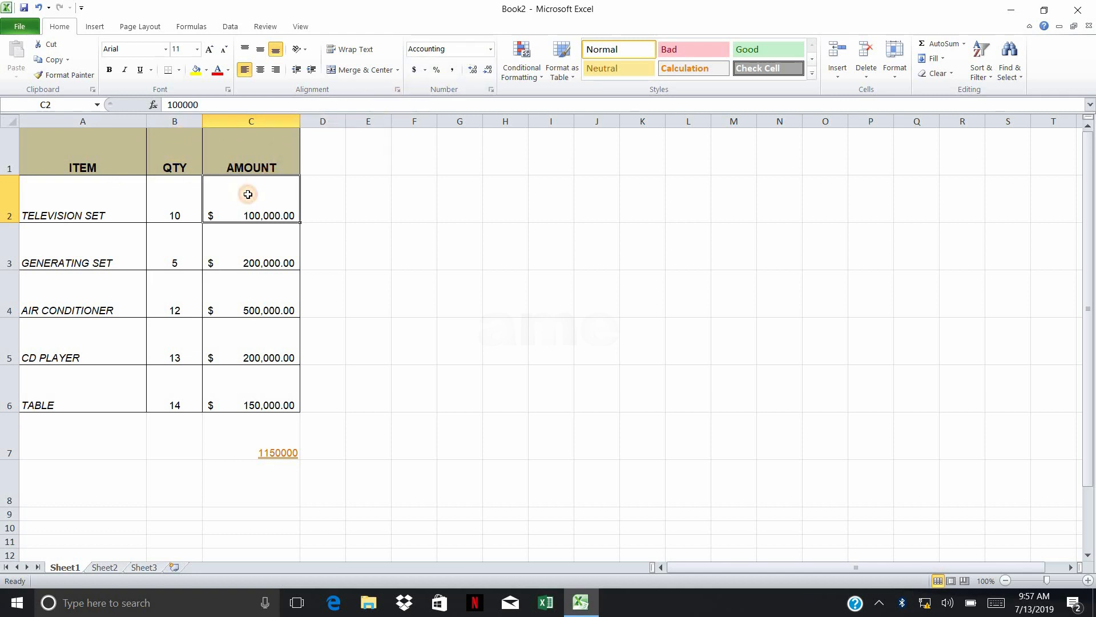
pyautogui.click(491, 50)
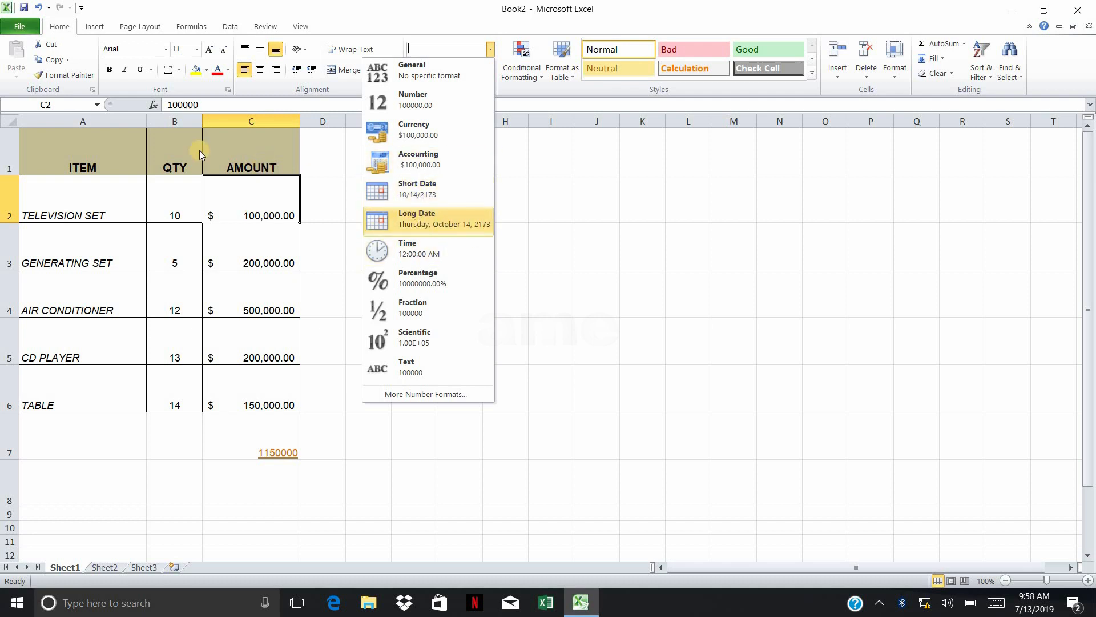
pyautogui.click(184, 182)
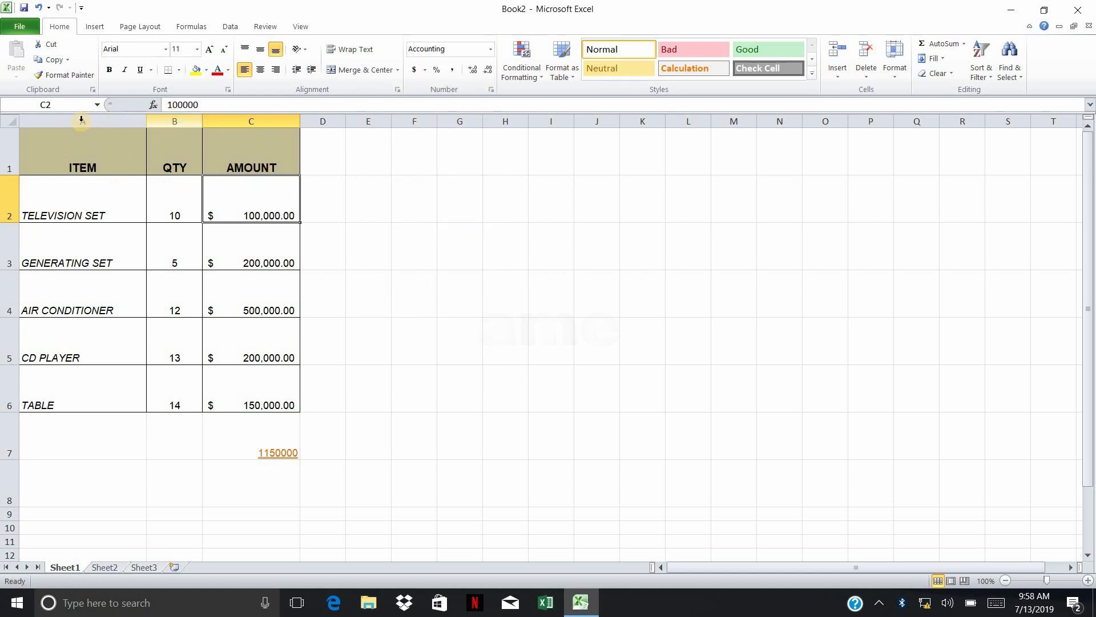
# Enter the date 13/07/2019 in F2 and widen column F to fit it
pyautogui.doubleClick(422, 194)
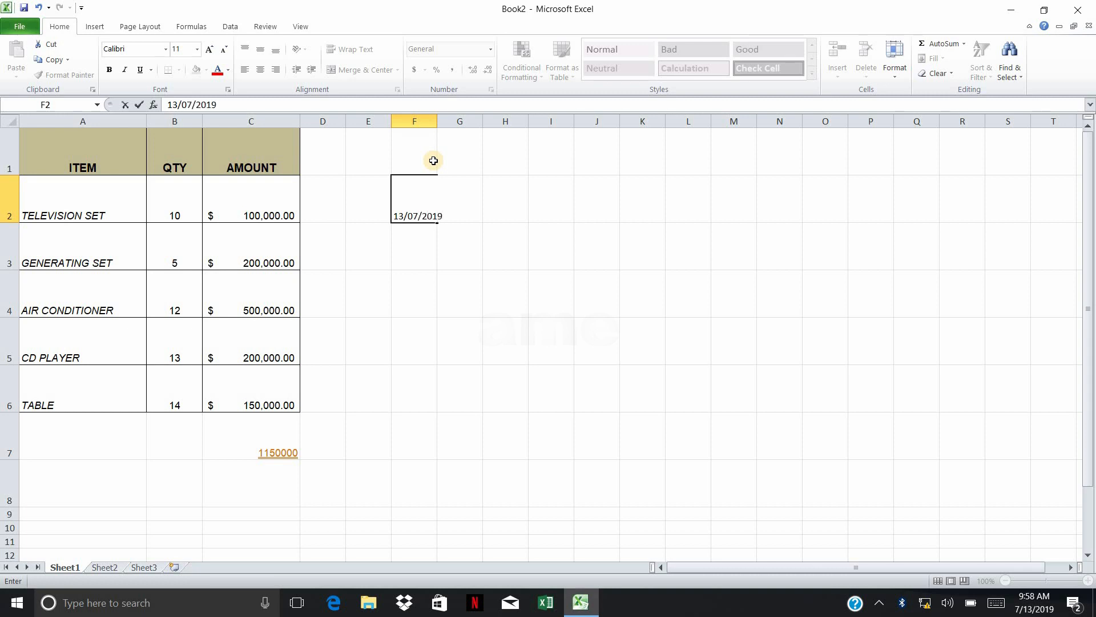
pyautogui.press('Return')
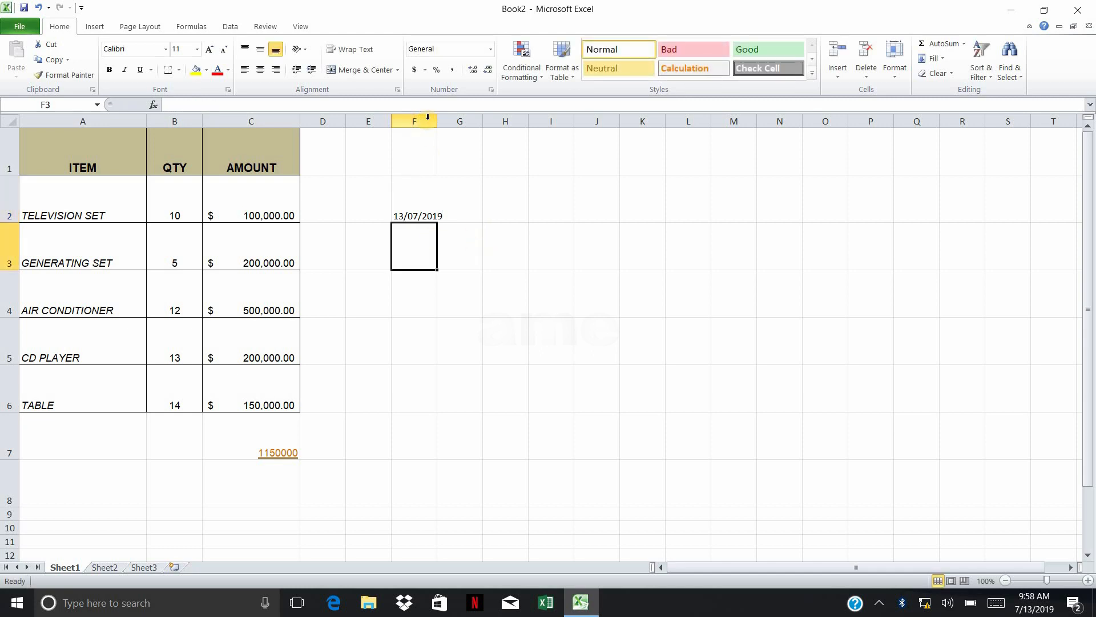
pyautogui.moveTo(436, 121); pyautogui.dragTo(449, 121)
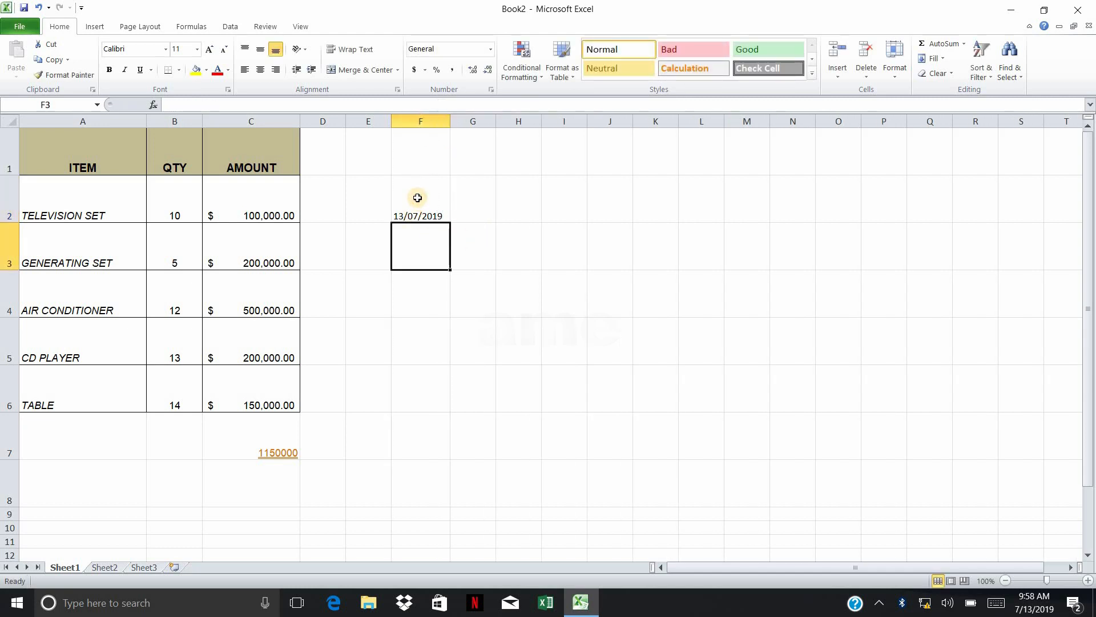
# Apply the Short Date format to the date in F2 and recheck the cell's format
pyautogui.click(419, 196)
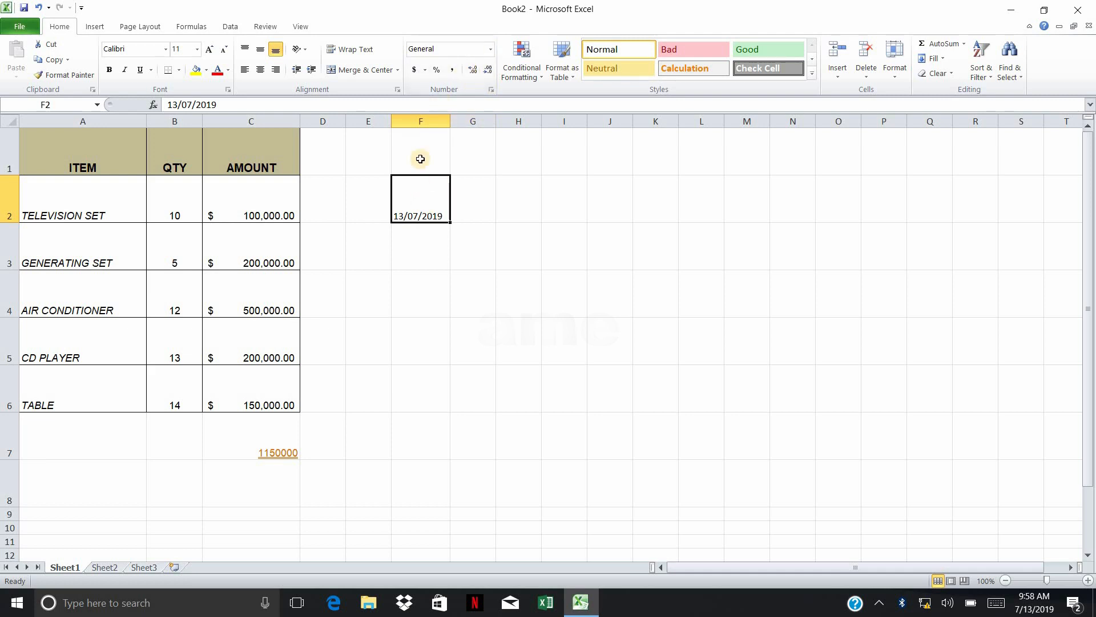
pyautogui.press('Return')
pyautogui.click(421, 193)
pyautogui.click(491, 50)
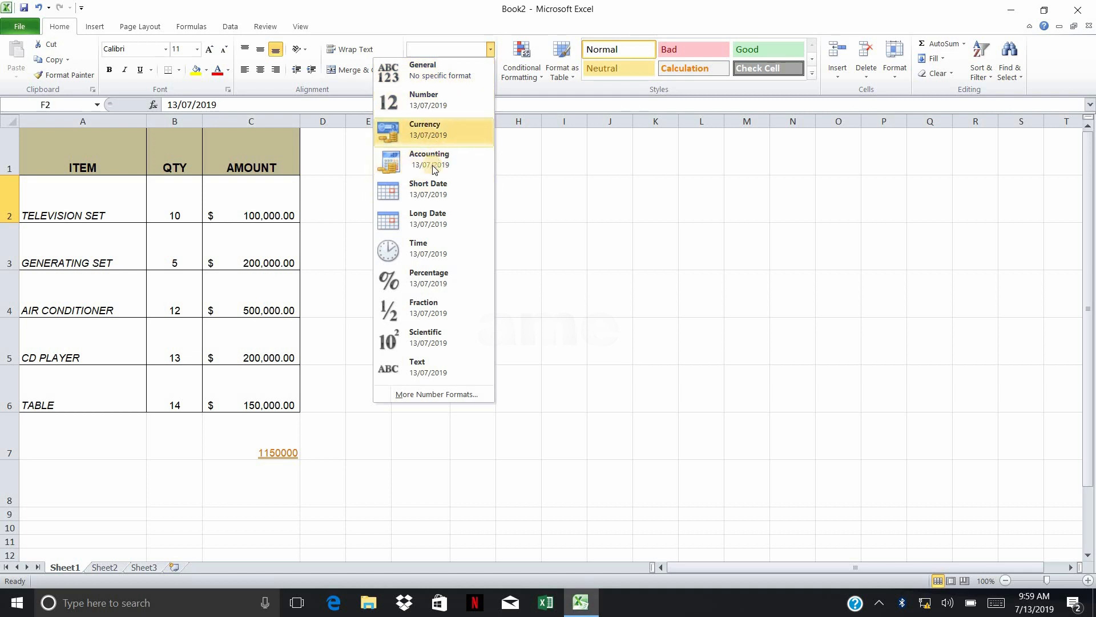
pyautogui.click(429, 197)
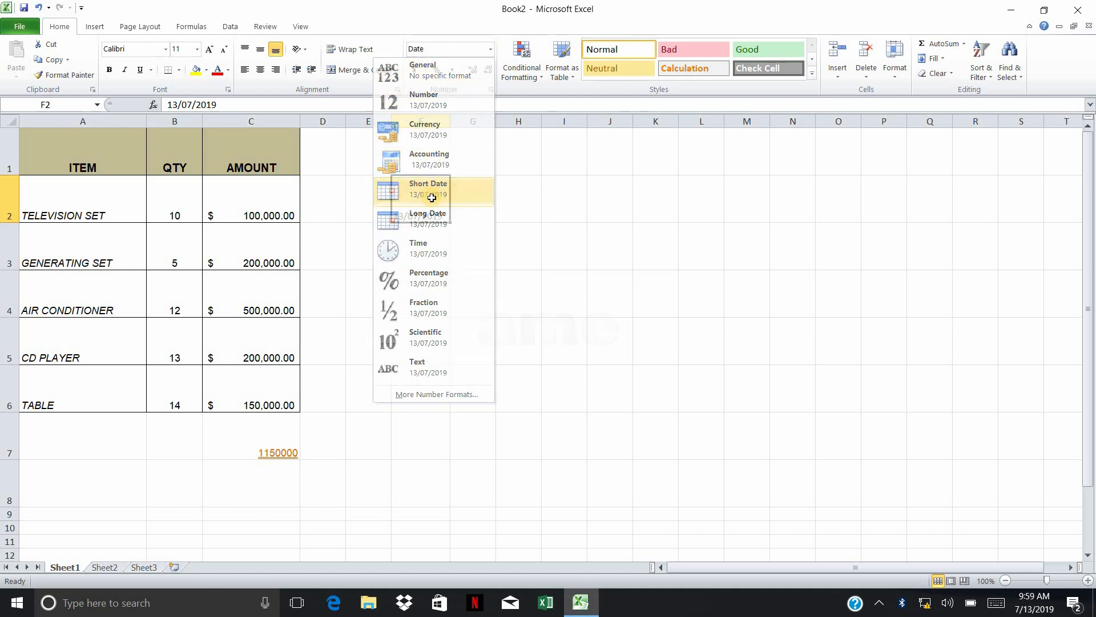
pyautogui.press('Down')
pyautogui.press('Up')
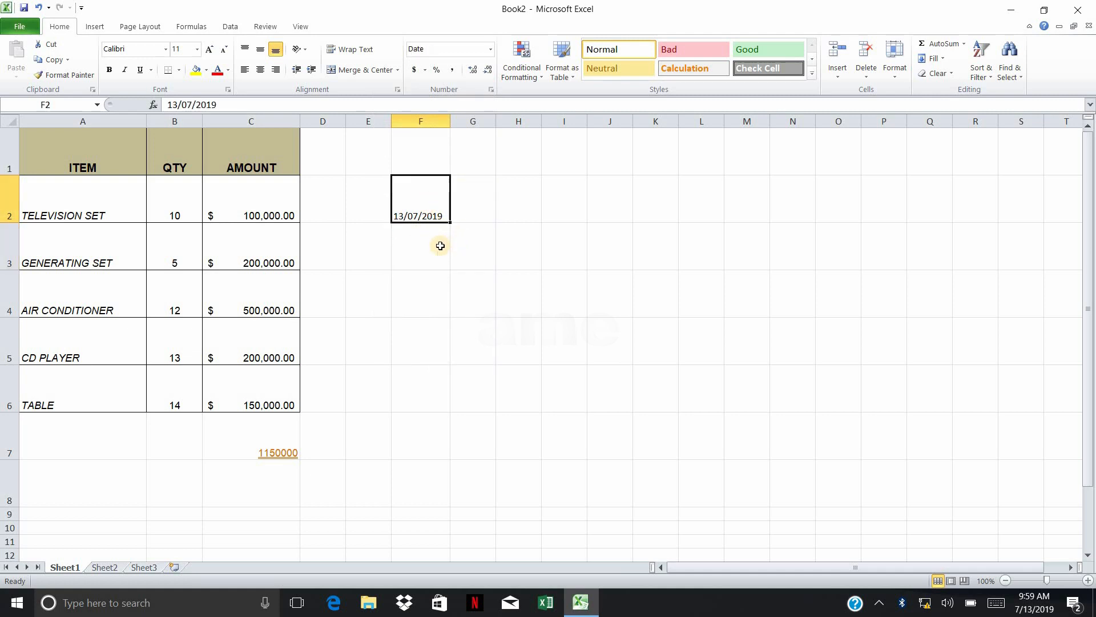
pyautogui.press('Down')
pyautogui.press('Up')
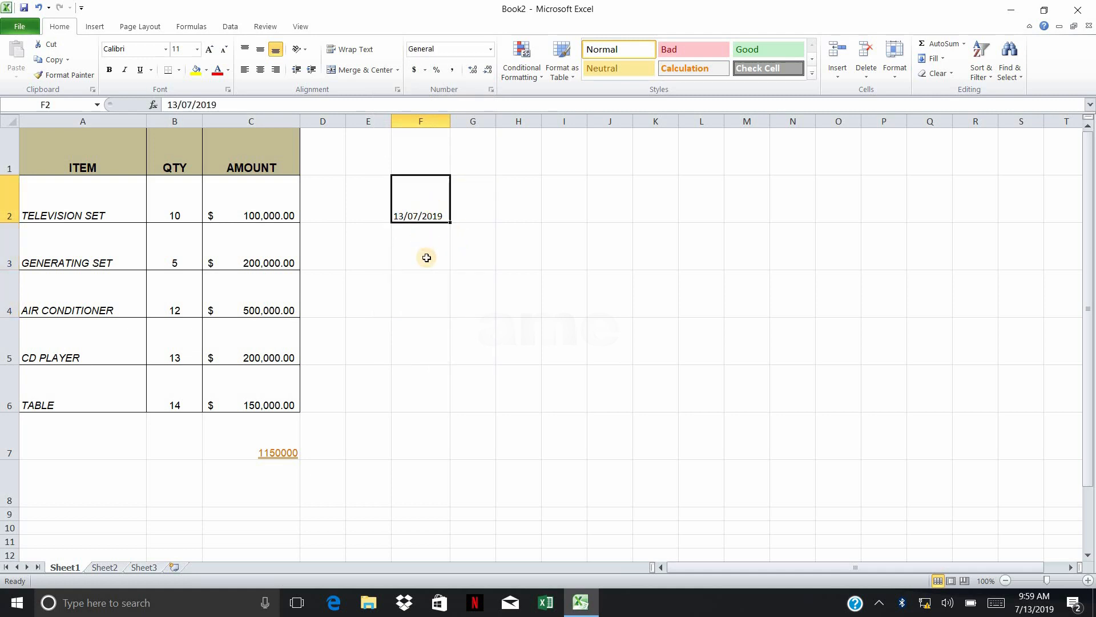
pyautogui.press('Down')
pyautogui.click(421, 194)
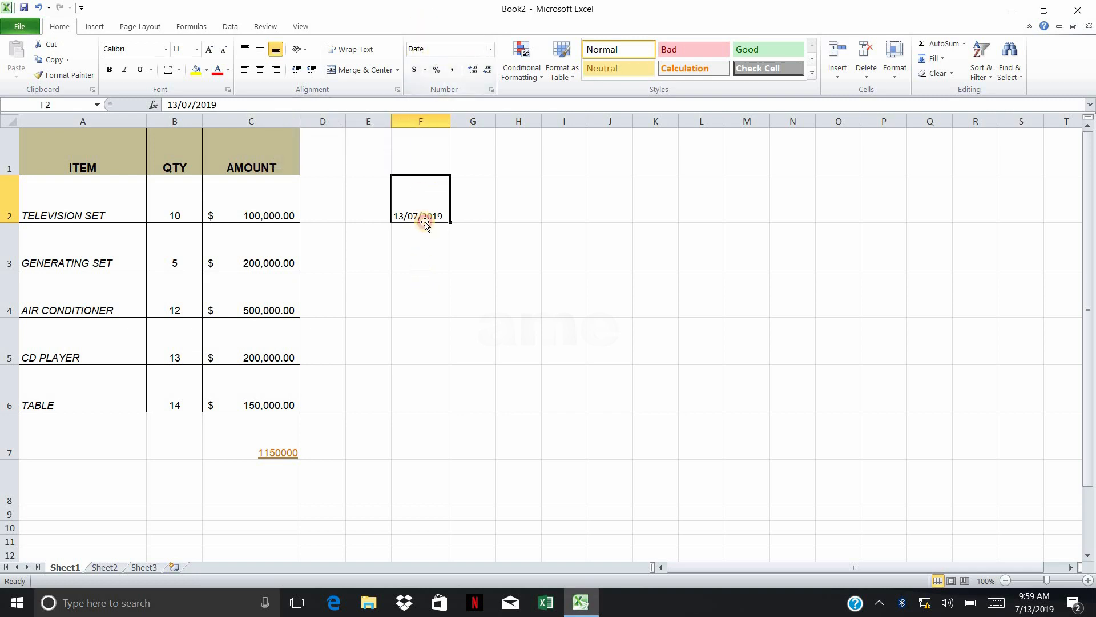
pyautogui.press('Down')
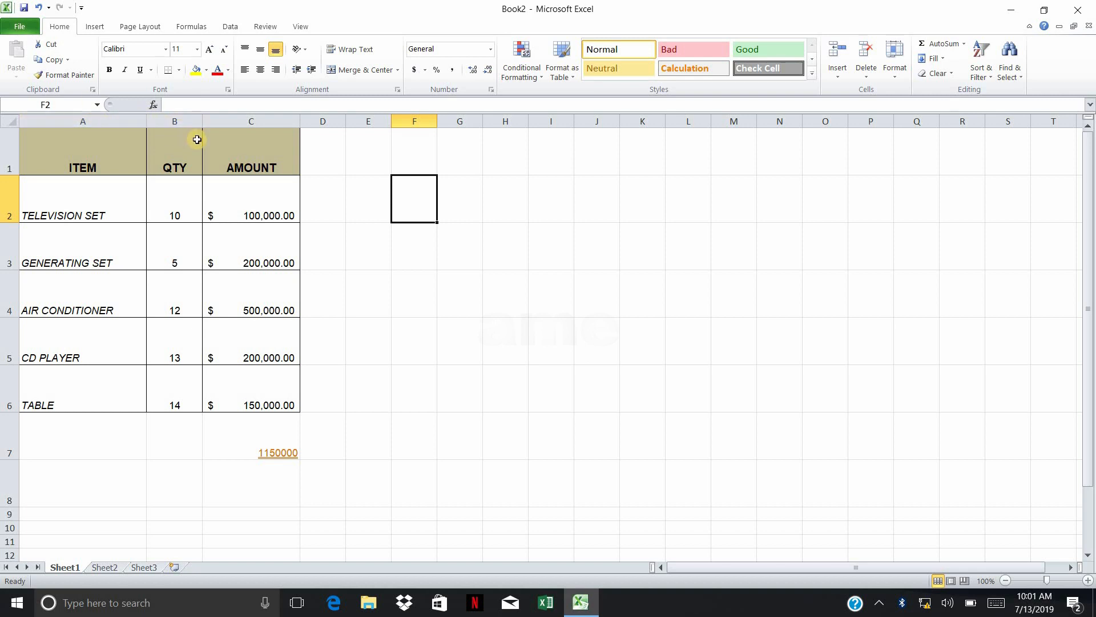
# Insert a blank column between ITEM and QTY and make it slightly narrower
pyautogui.click(103, 120)
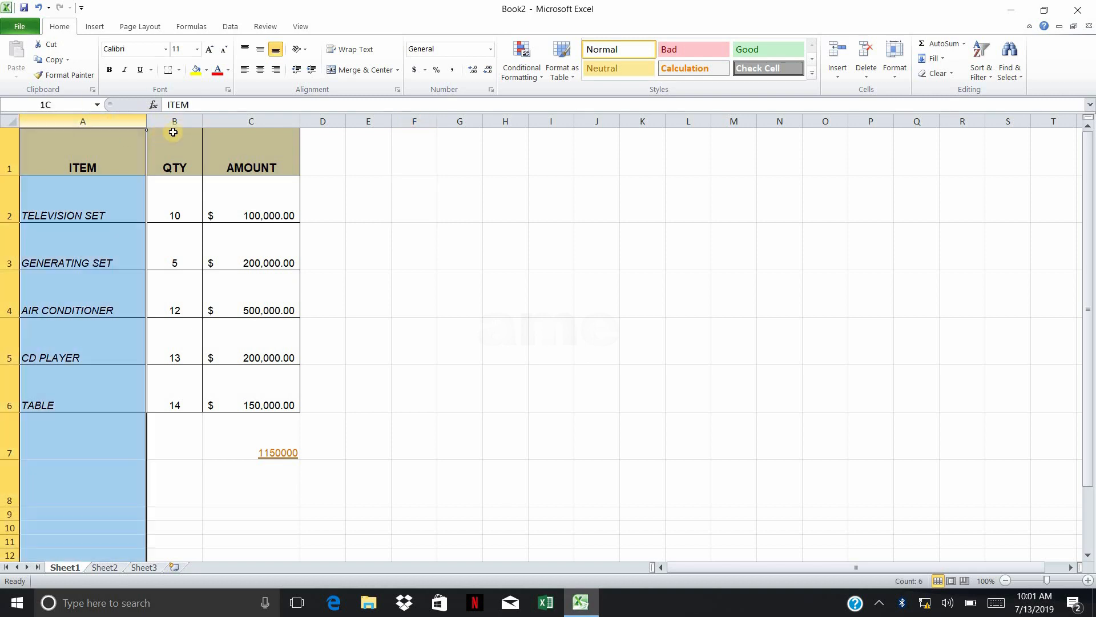
pyautogui.click(174, 120)
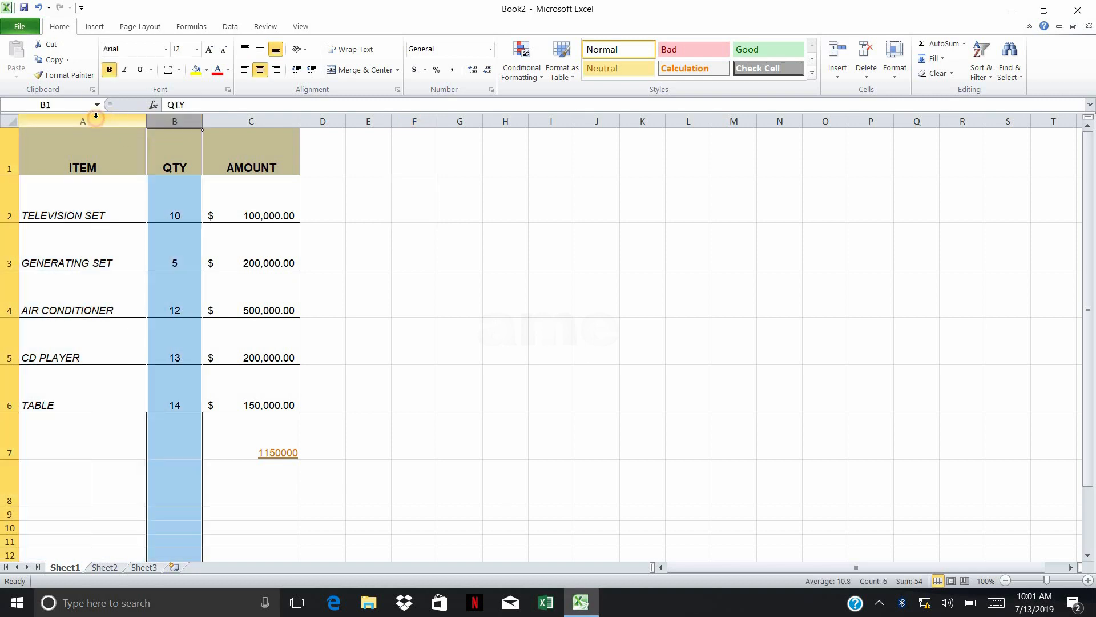
pyautogui.click(96, 116)
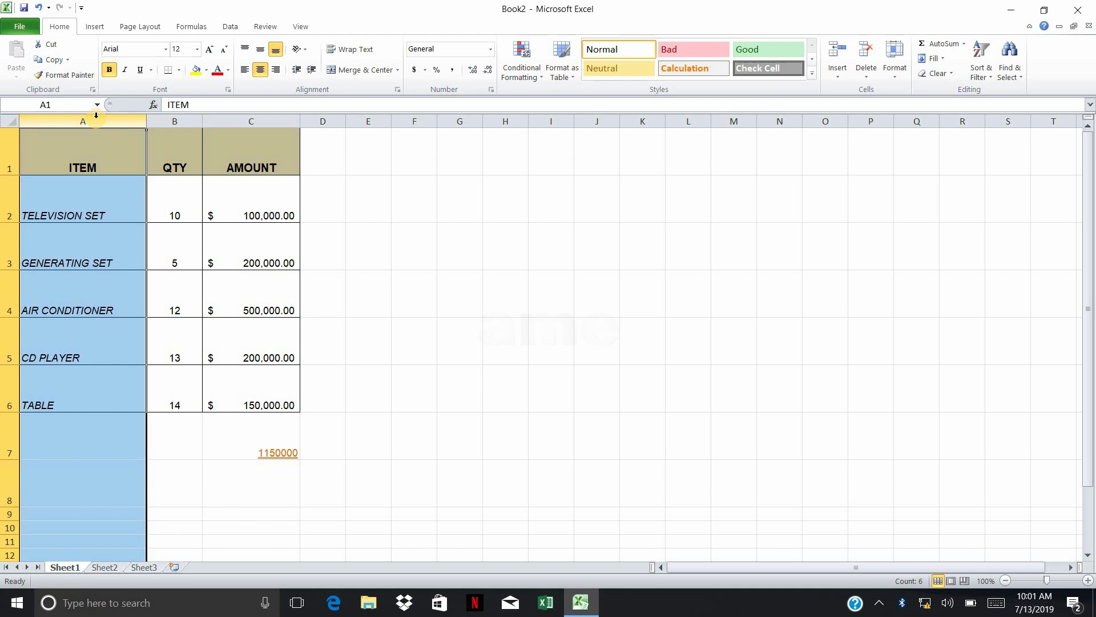
pyautogui.click(170, 123)
pyautogui.rightClick(170, 126)
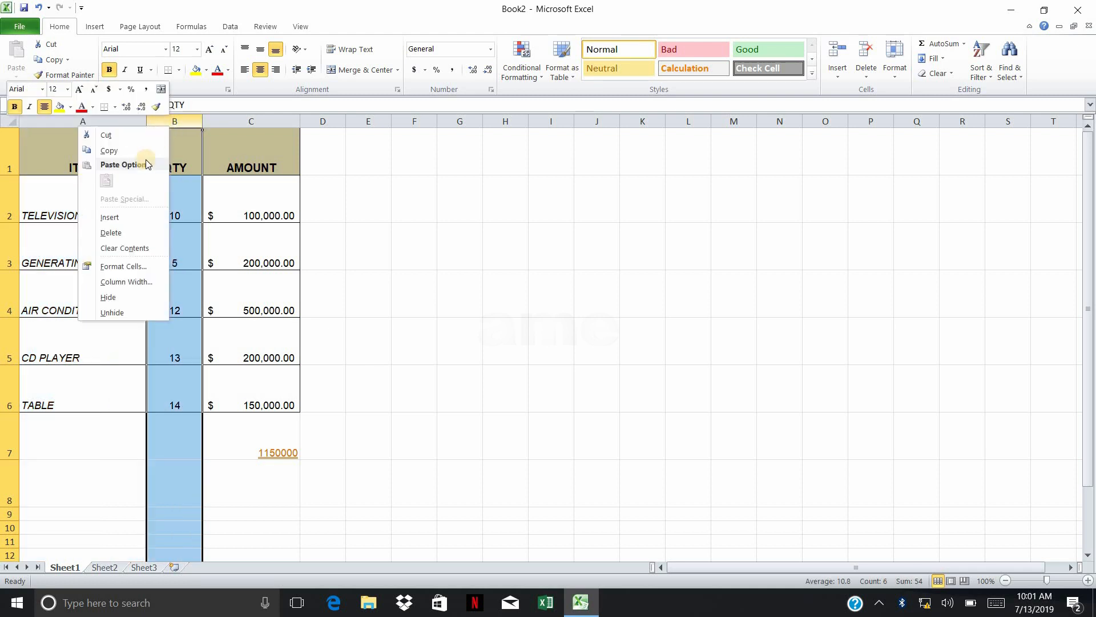
pyautogui.click(164, 220)
pyautogui.click(248, 191)
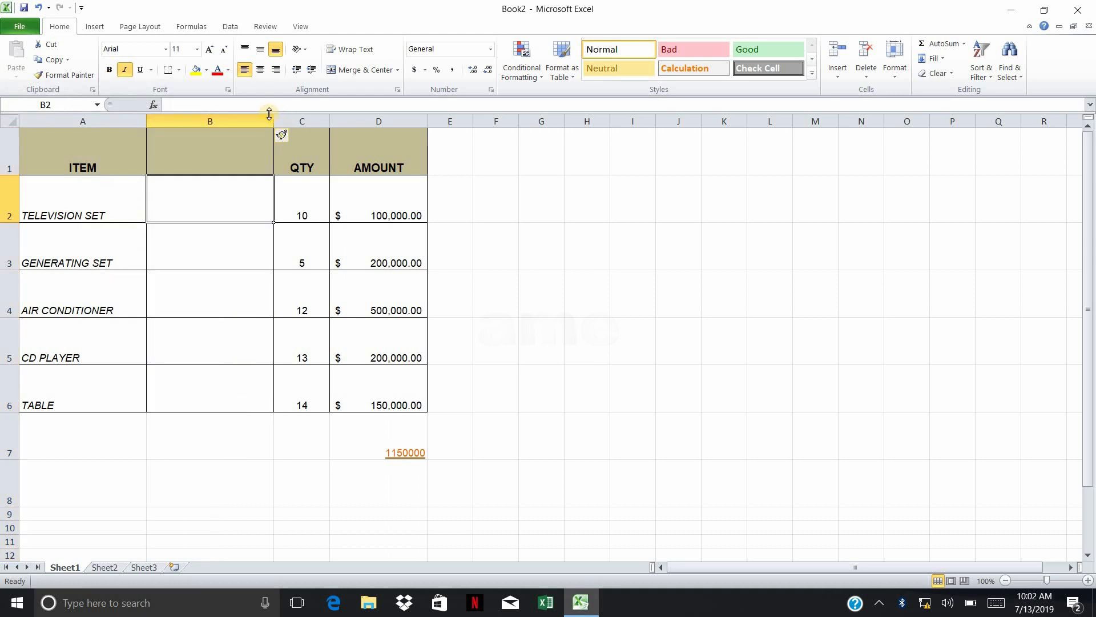
pyautogui.moveTo(274, 121); pyautogui.dragTo(242, 121)
# Enter the dates 2/5/2019, 5/5/2019, 7/5/2019, 9/5/2019 and 22/5/2019 in B2:B6
pyautogui.write('2/5/2019')
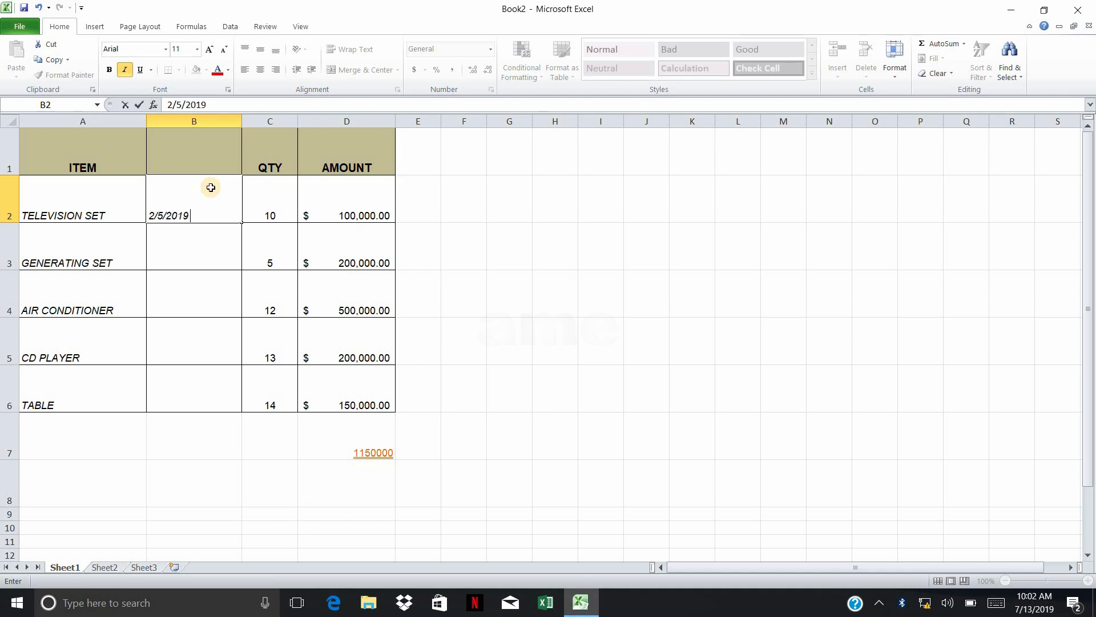
pyautogui.press('Return')
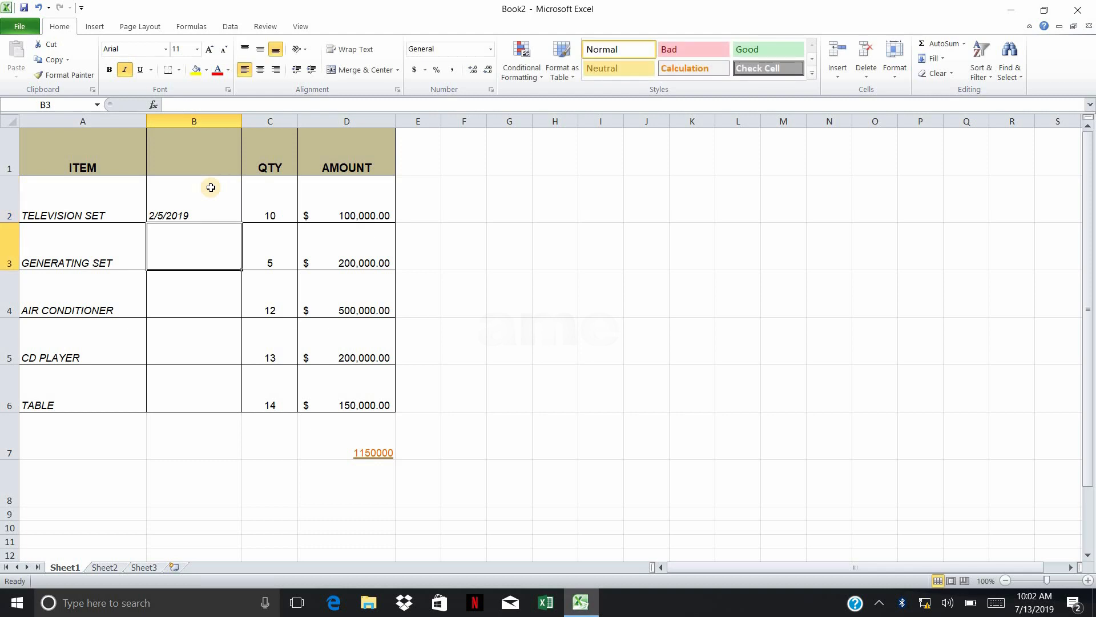
pyautogui.write('5/5/2019')
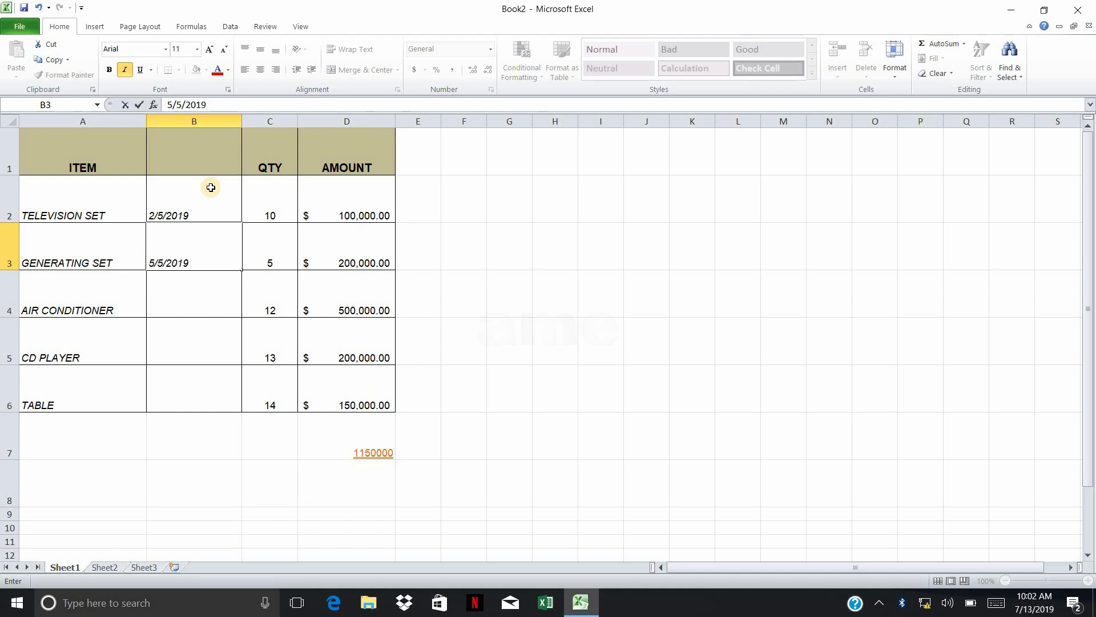
pyautogui.press('Return')
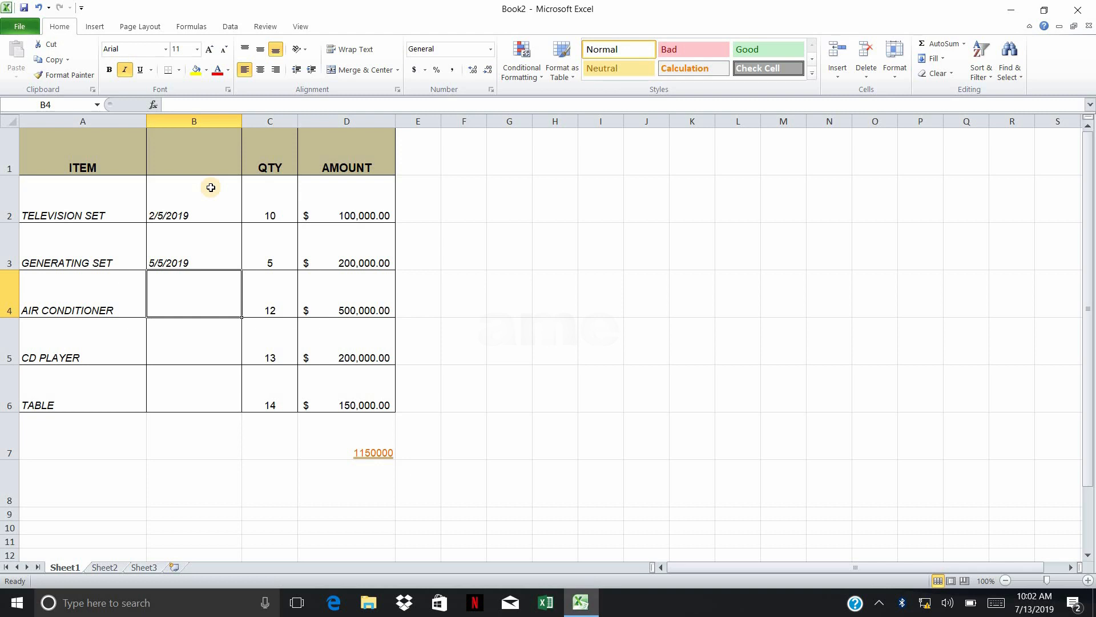
pyautogui.write('7/5')
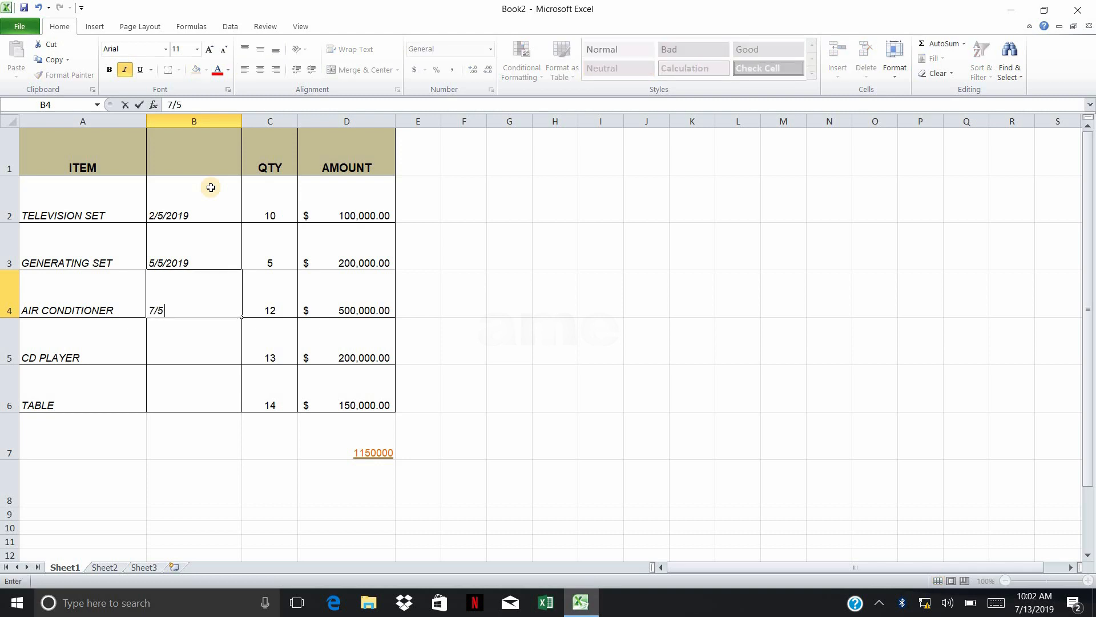
pyautogui.write('/2019')
pyautogui.press('Return')
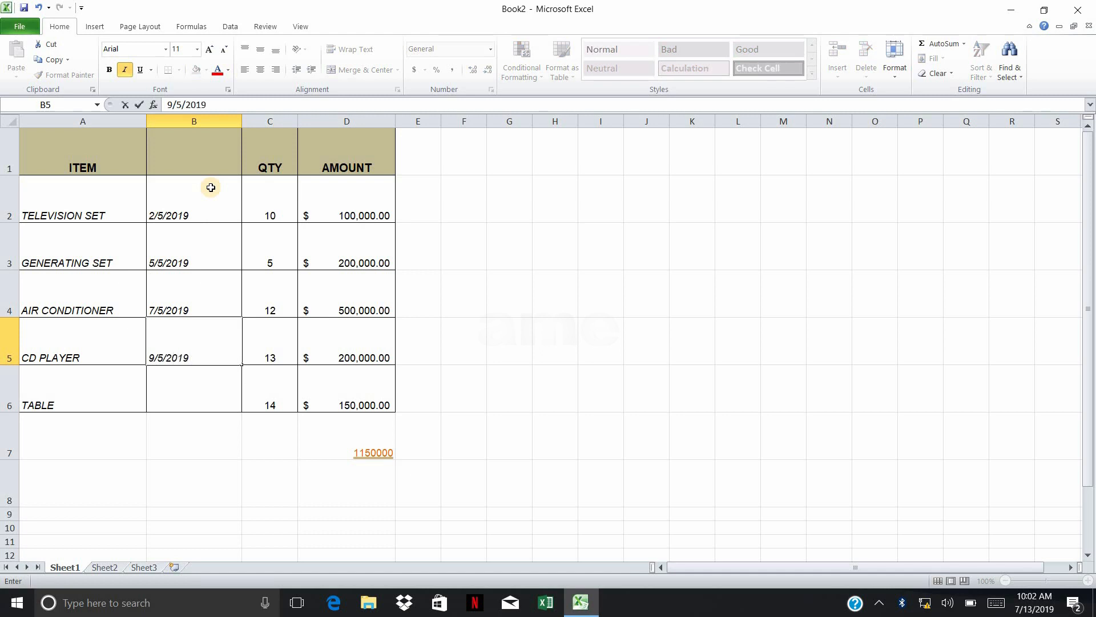
pyautogui.press('Return')
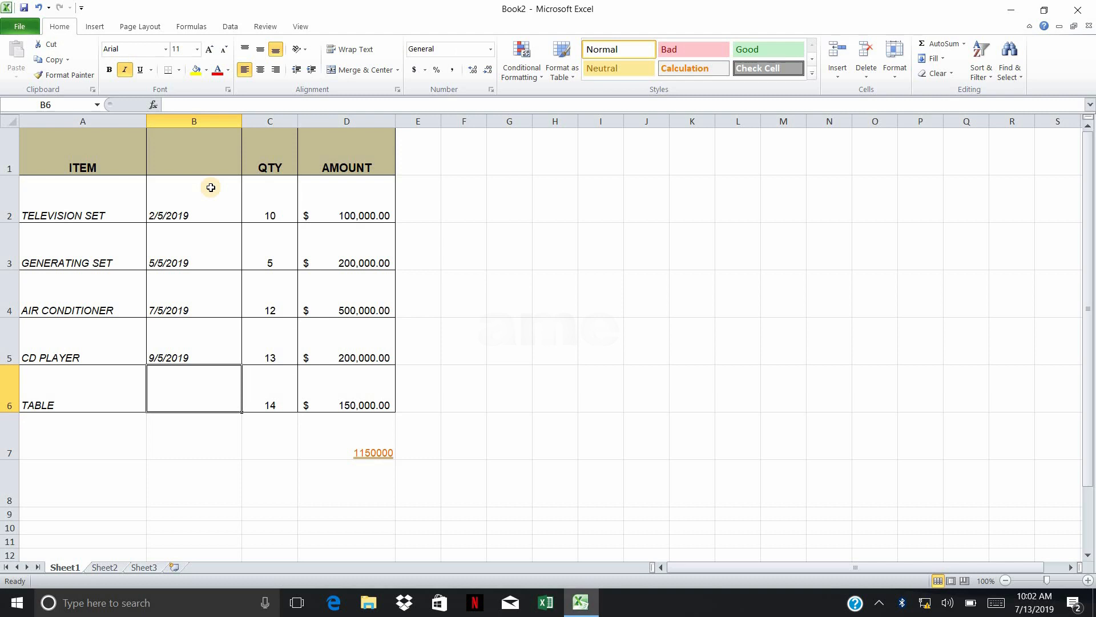
pyautogui.write('22/5/2019')
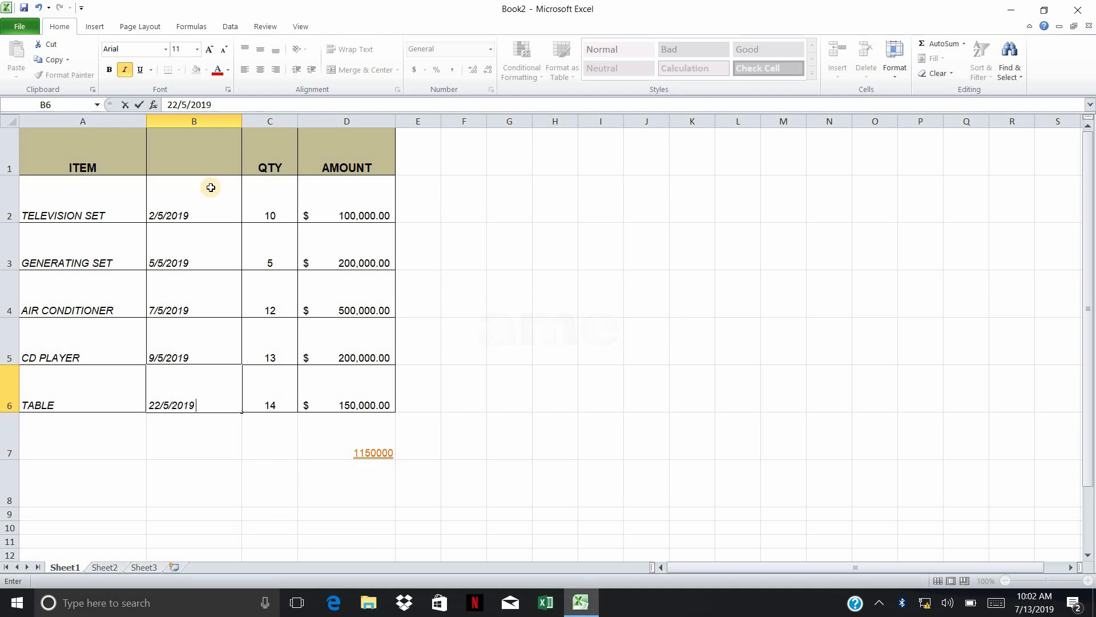
pyautogui.press('Return')
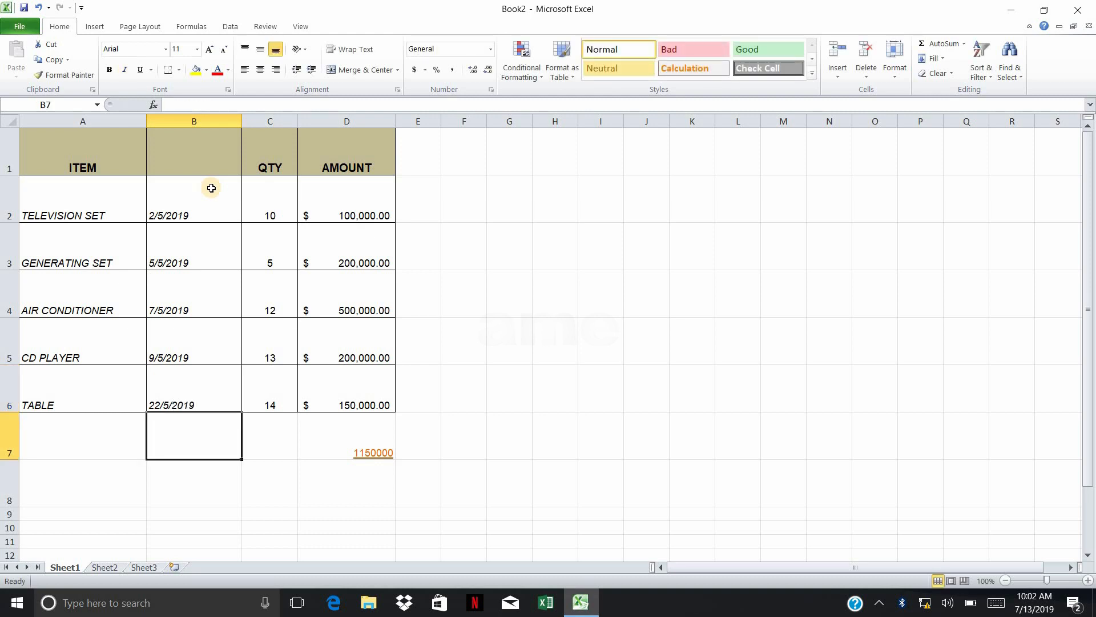
# Enter the heading DATE in B1 above the new column
pyautogui.click(189, 157)
pyautogui.write('date')
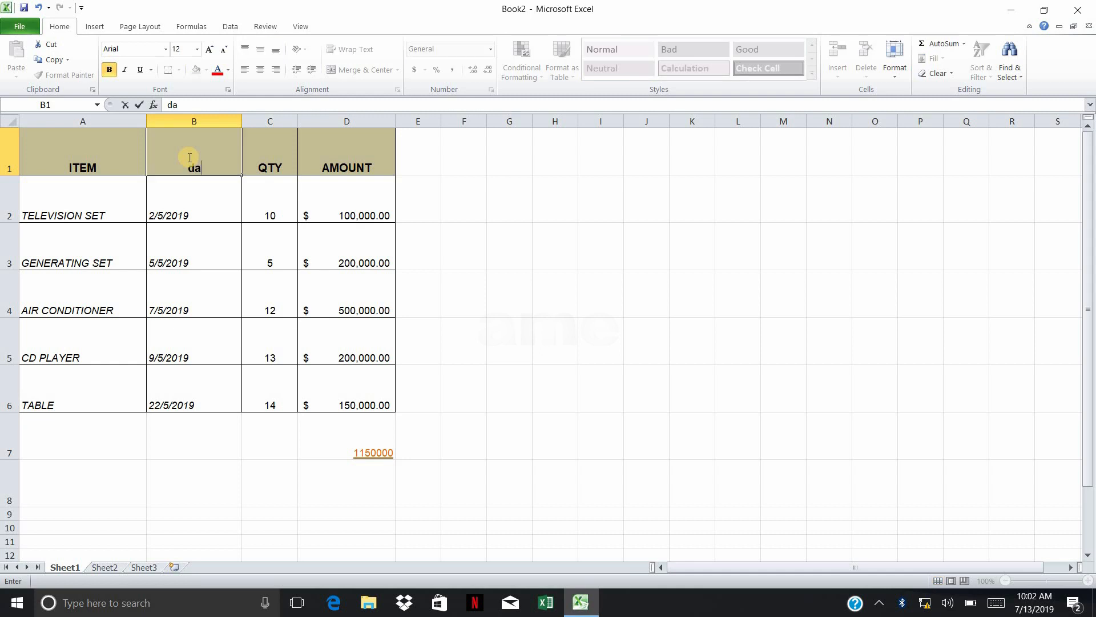
pyautogui.press('BackSpace')
pyautogui.press('BackSpace')
pyautogui.write('ATE')
pyautogui.click(555, 198)
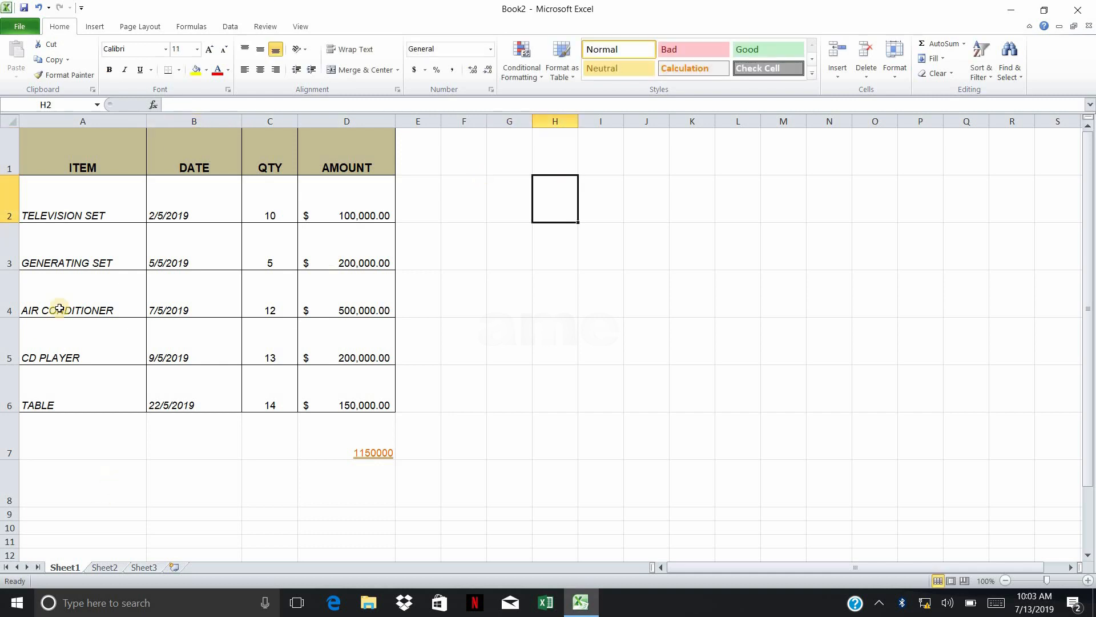
# Centre the dates in B2:B6 horizontally and apply the Short Date format to them
pyautogui.moveTo(195, 207); pyautogui.dragTo(193, 384)
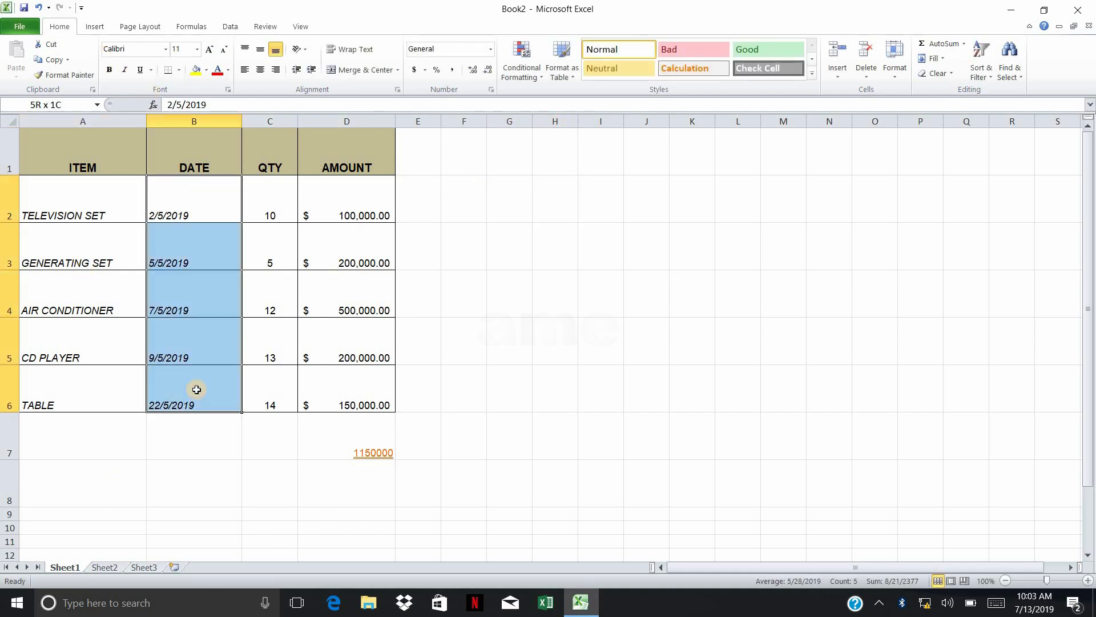
pyautogui.click(259, 69)
pyautogui.click(490, 49)
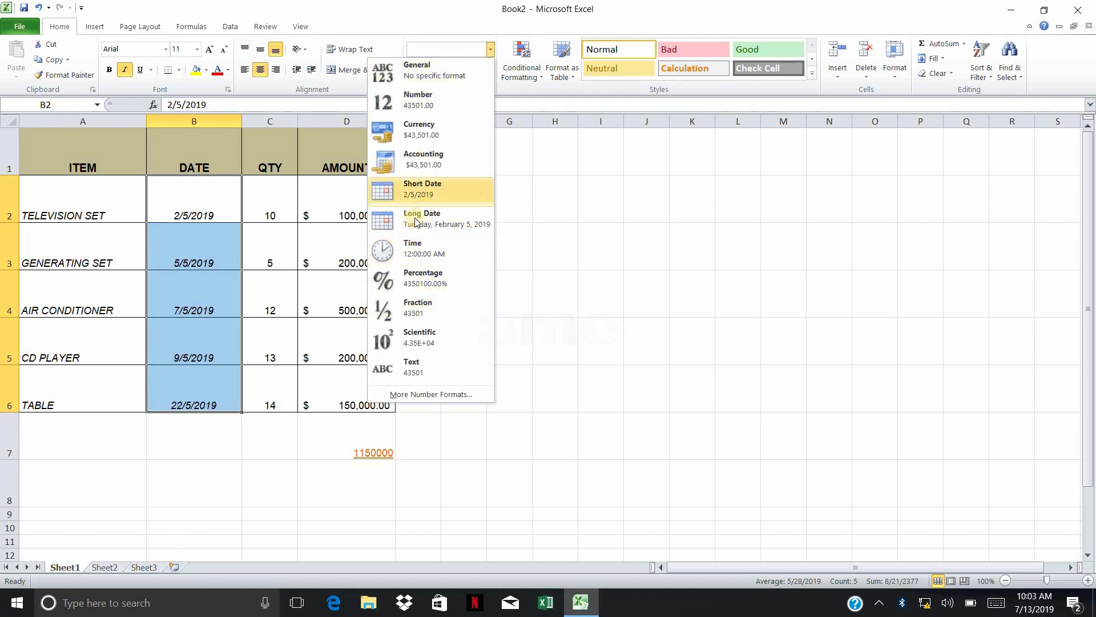
pyautogui.click(428, 190)
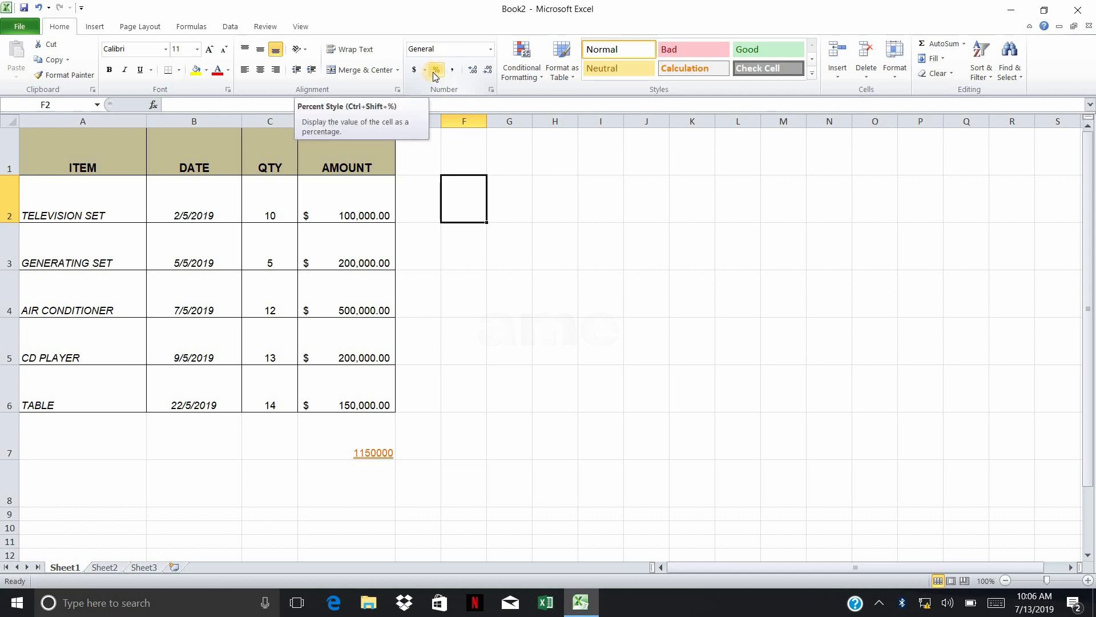
# Enter the sample numbers 20000 in F2 and 30000 in F3
pyautogui.click(437, 72)
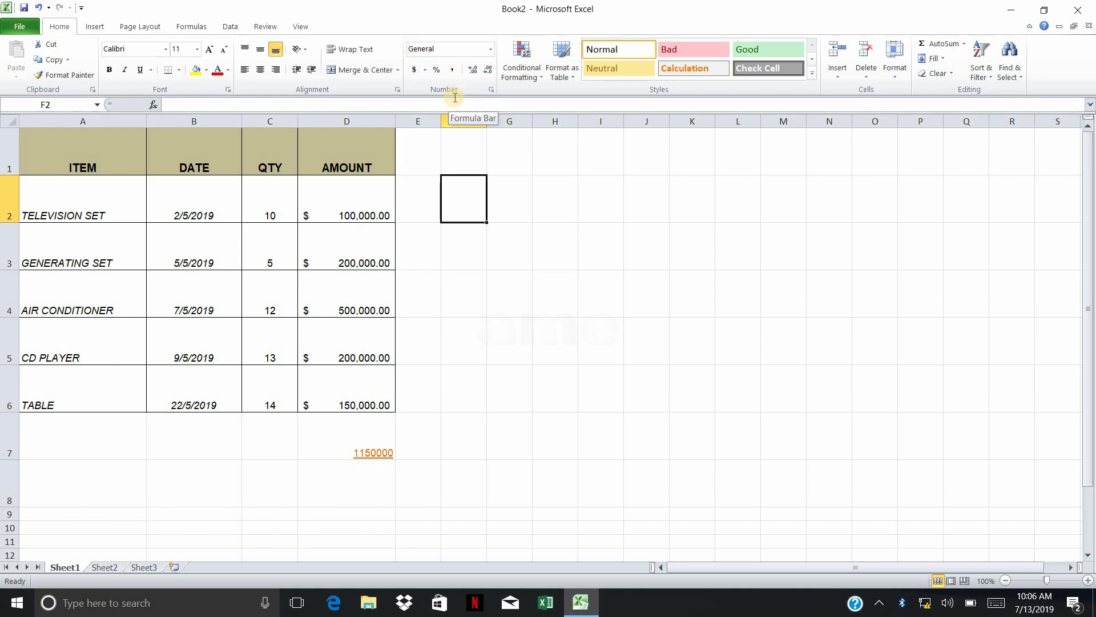
pyautogui.write('20000')
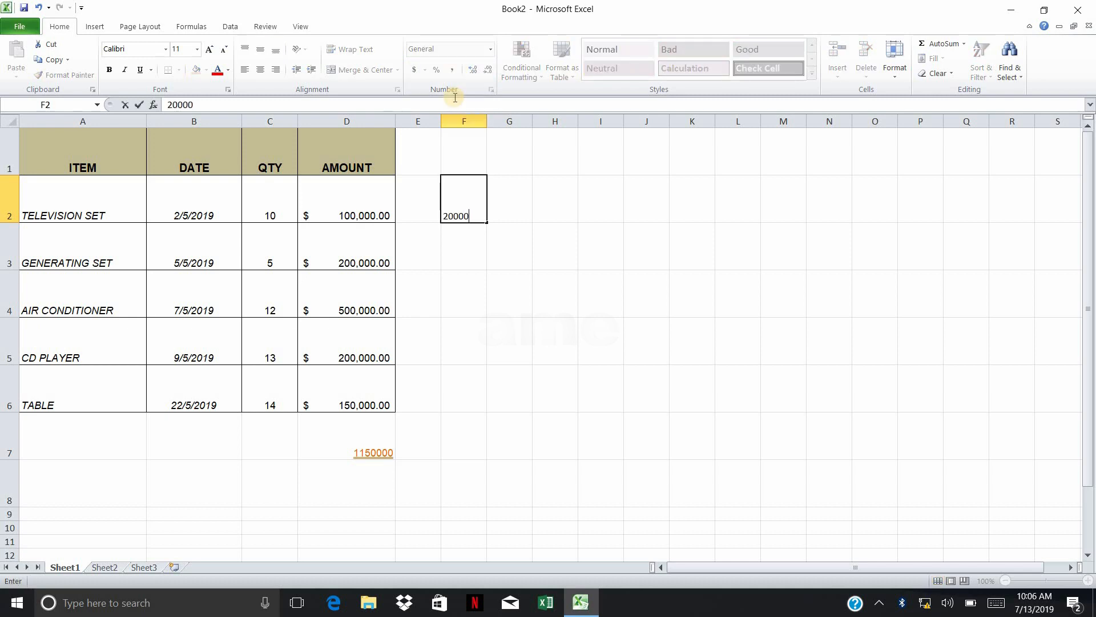
pyautogui.press('Return')
pyautogui.write('3000')
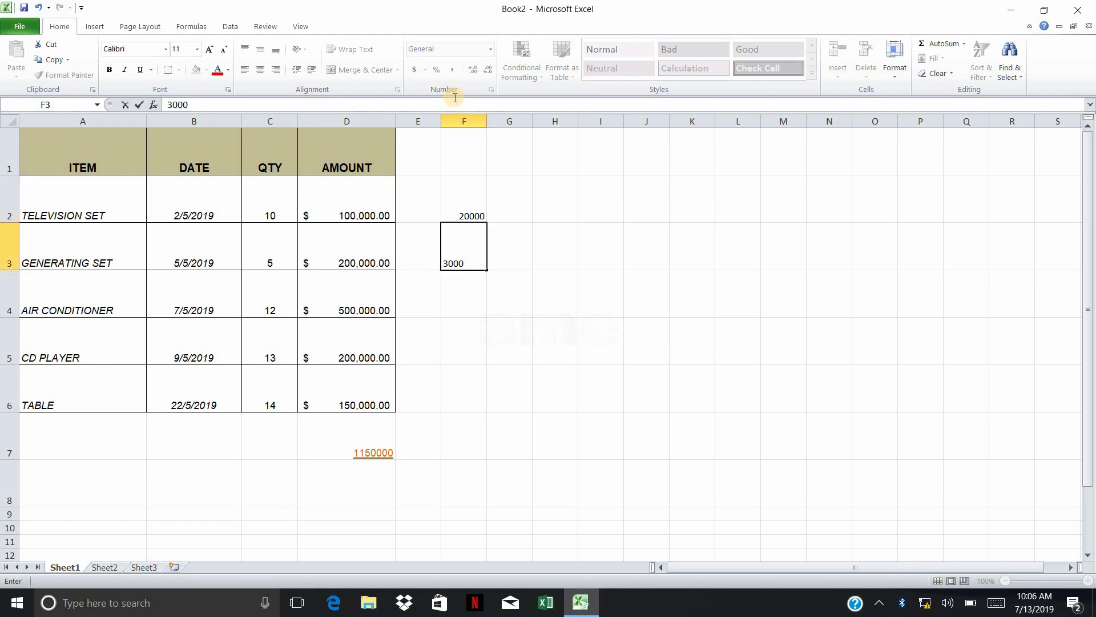
pyautogui.write('0')
pyautogui.press('Return')
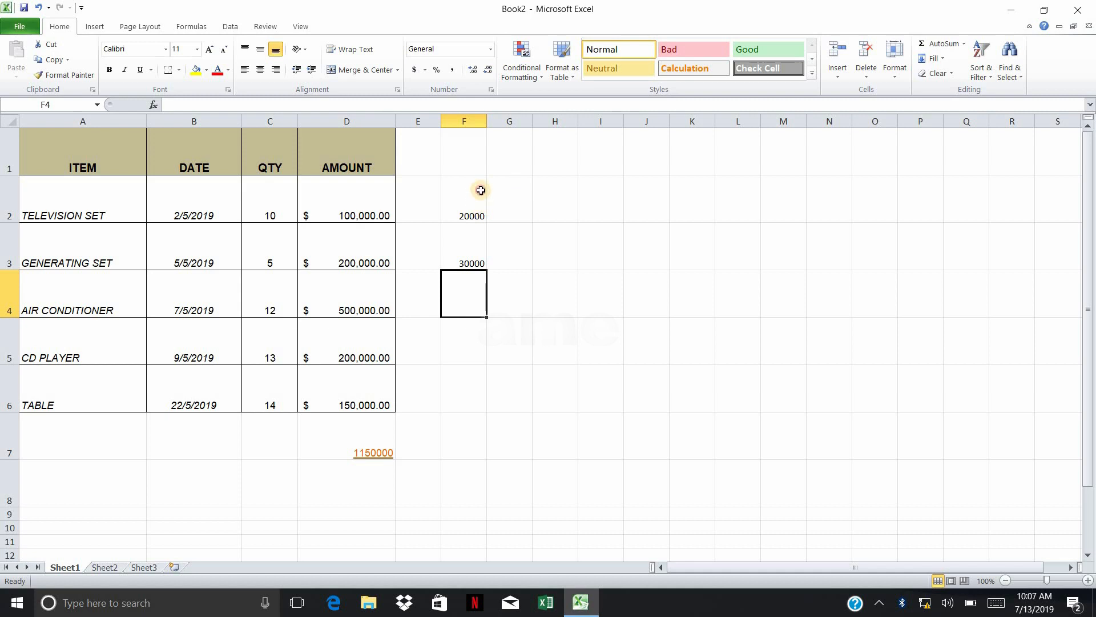
# Apply the Comma Style with thousands separators to the numbers in F2:F3
pyautogui.moveTo(481, 190); pyautogui.dragTo(479, 253)
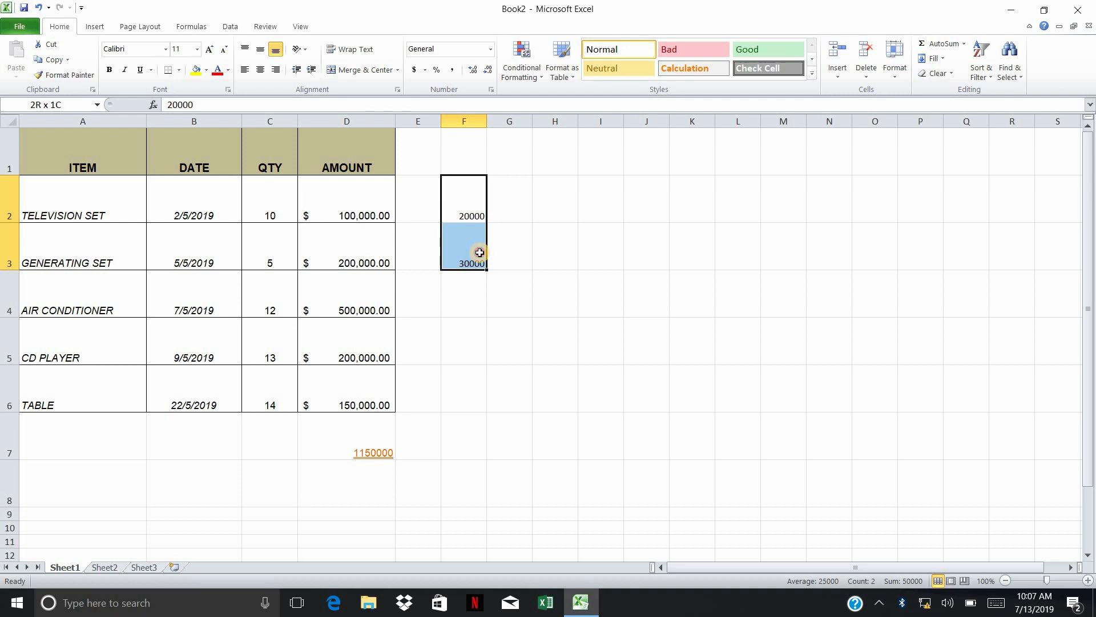
pyautogui.moveTo(470, 190); pyautogui.dragTo(469, 253)
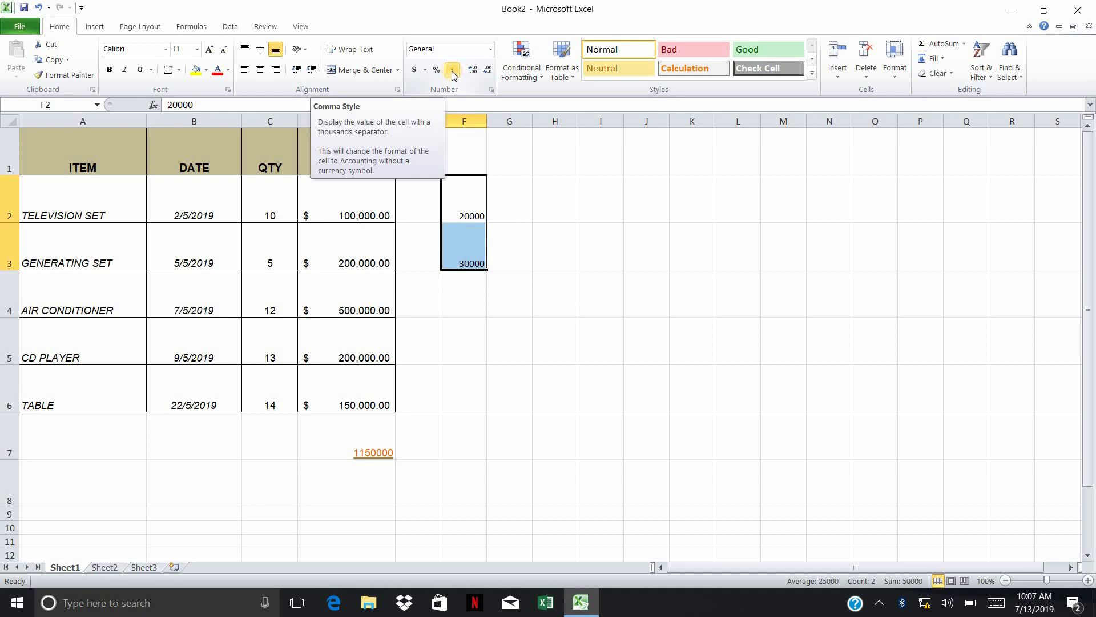
pyautogui.click(452, 70)
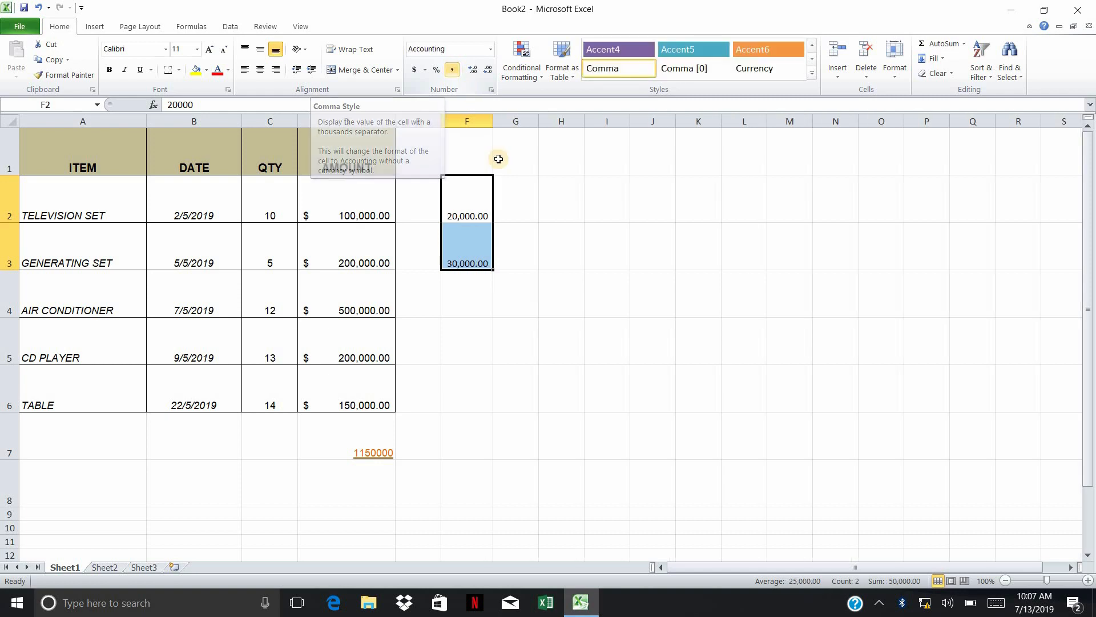
pyautogui.click(511, 247)
pyautogui.moveTo(476, 199); pyautogui.dragTo(473, 252)
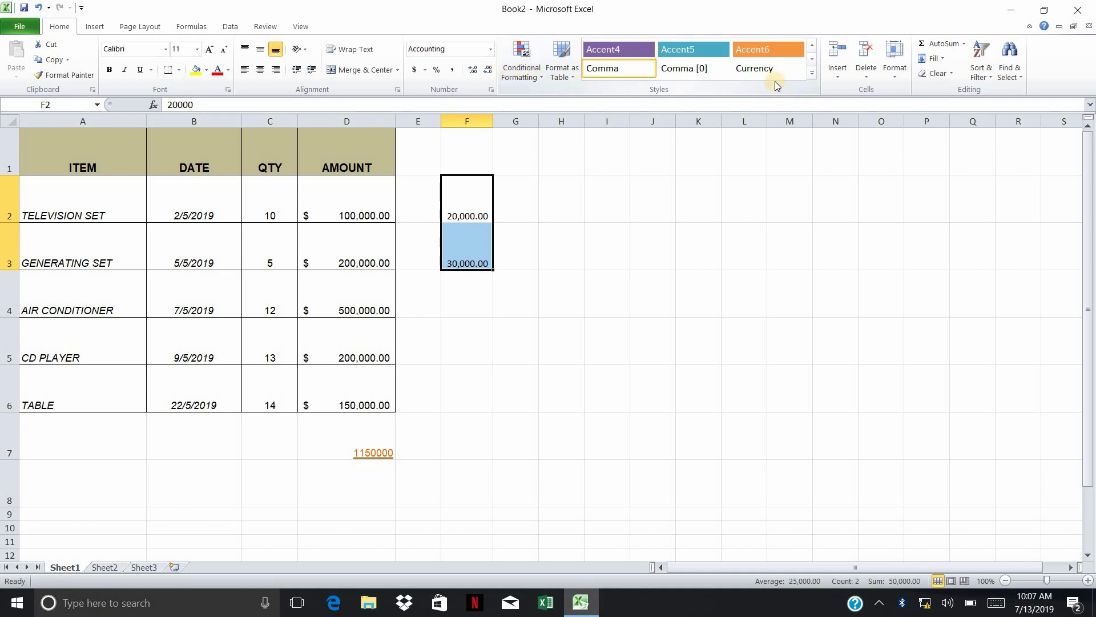
pyautogui.click(575, 81)
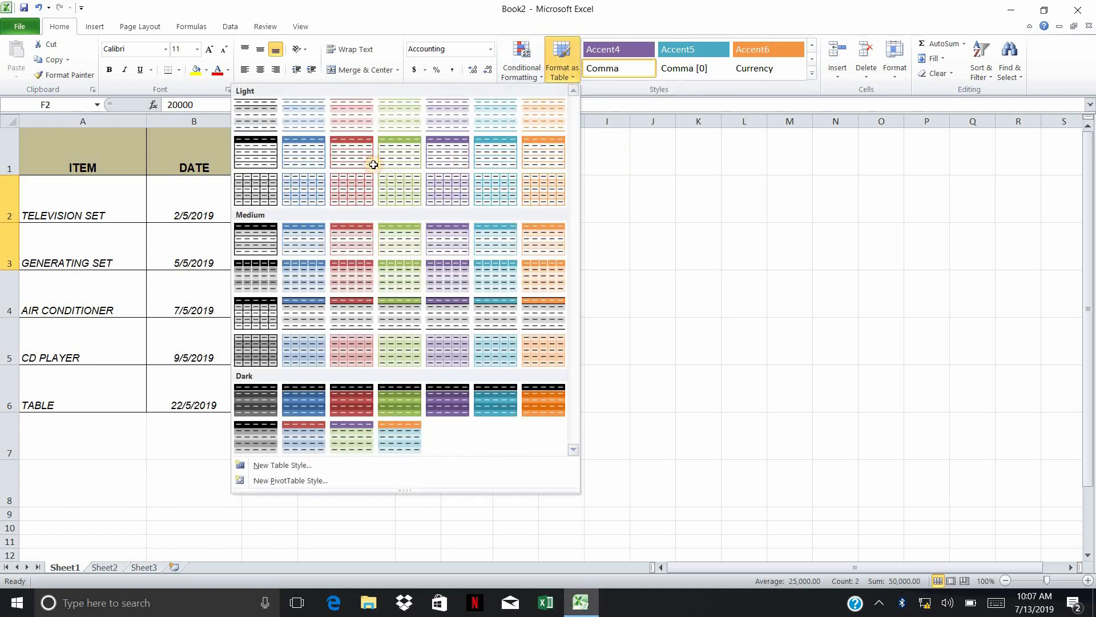
pyautogui.click(185, 171)
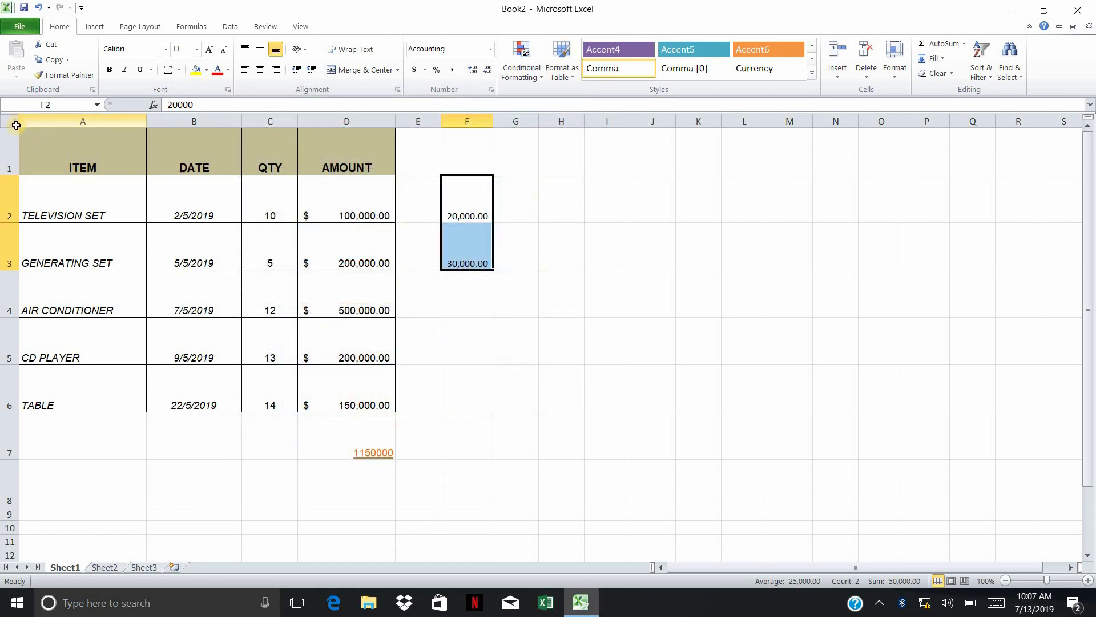
pyautogui.click(11, 125)
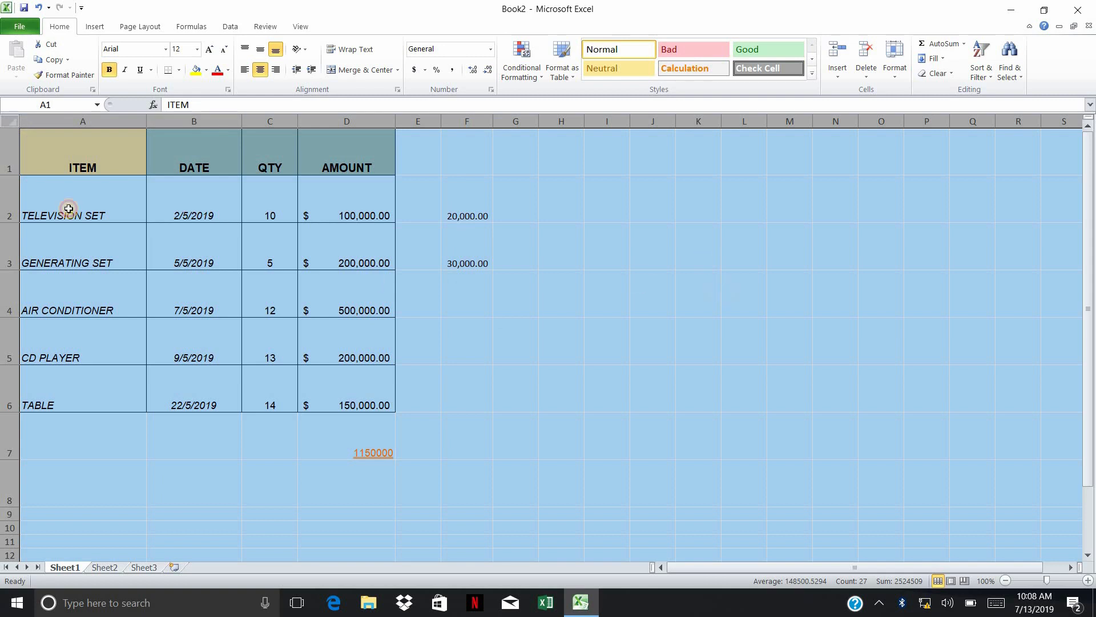
pyautogui.click(728, 292)
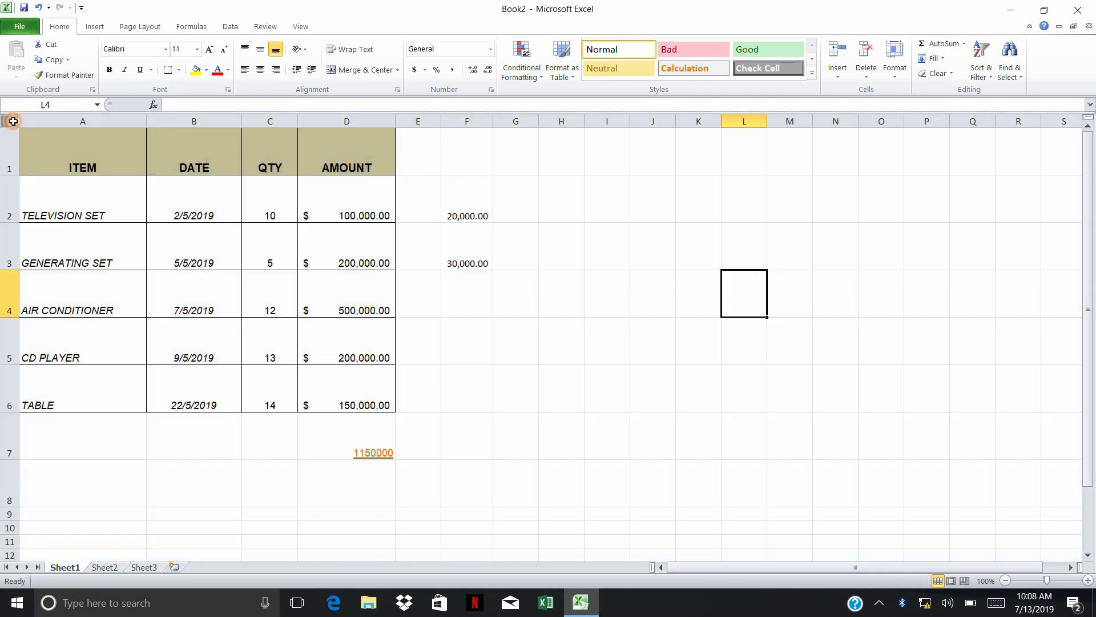
pyautogui.click(13, 121)
pyautogui.click(154, 209)
pyautogui.click(67, 158)
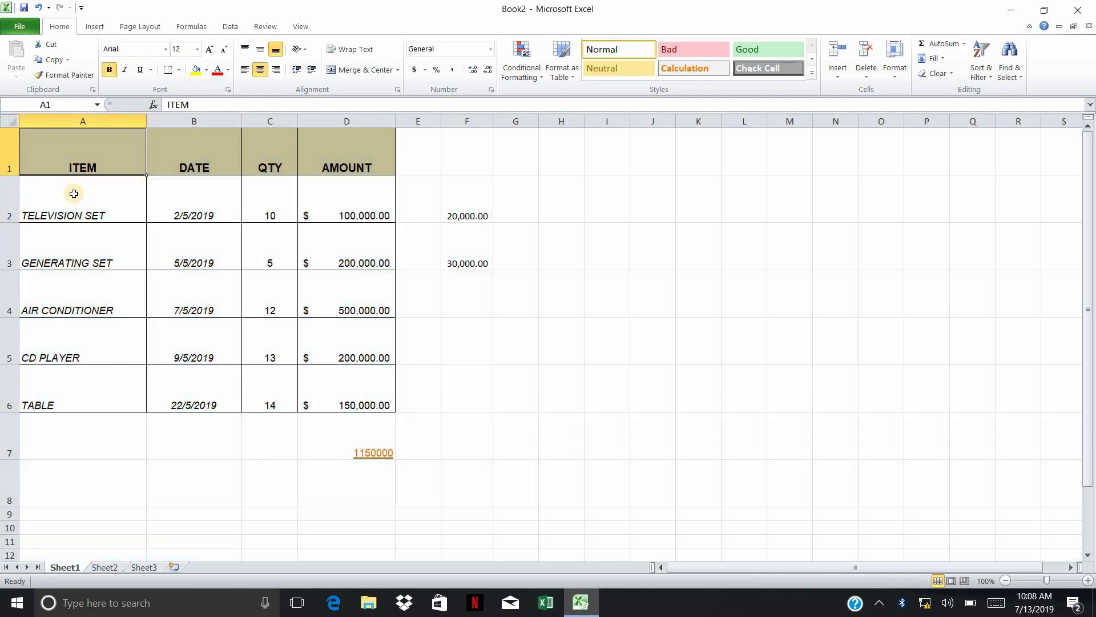
# Format A2:D6 as a table with the orange bordered style from the Light group, leaving the table-has-headers option off
pyautogui.moveTo(73, 194); pyautogui.dragTo(365, 385)
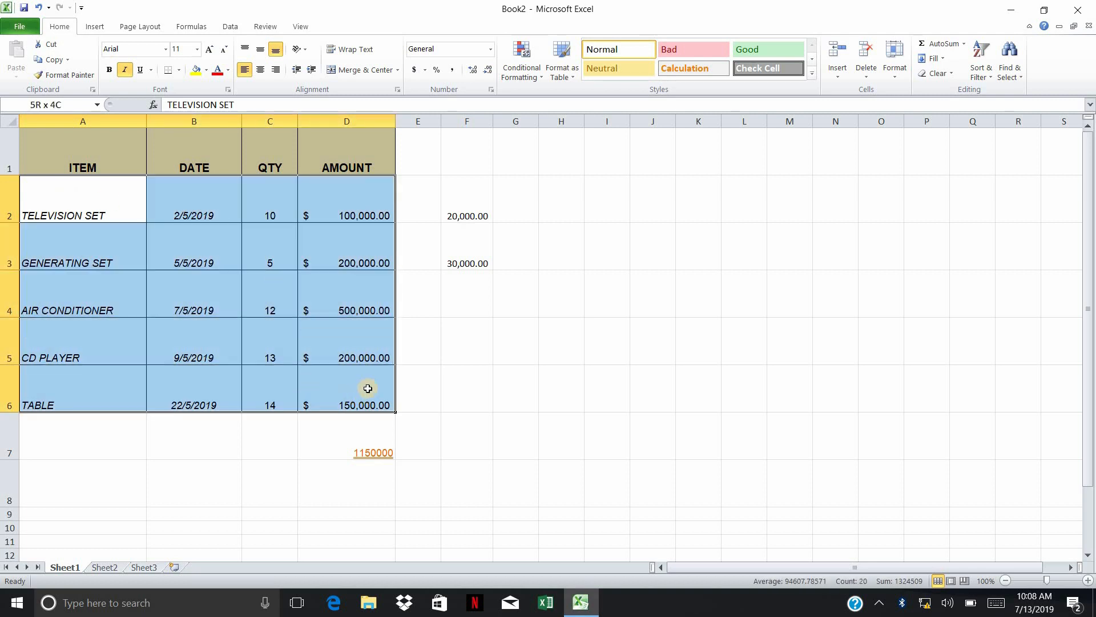
pyautogui.click(575, 77)
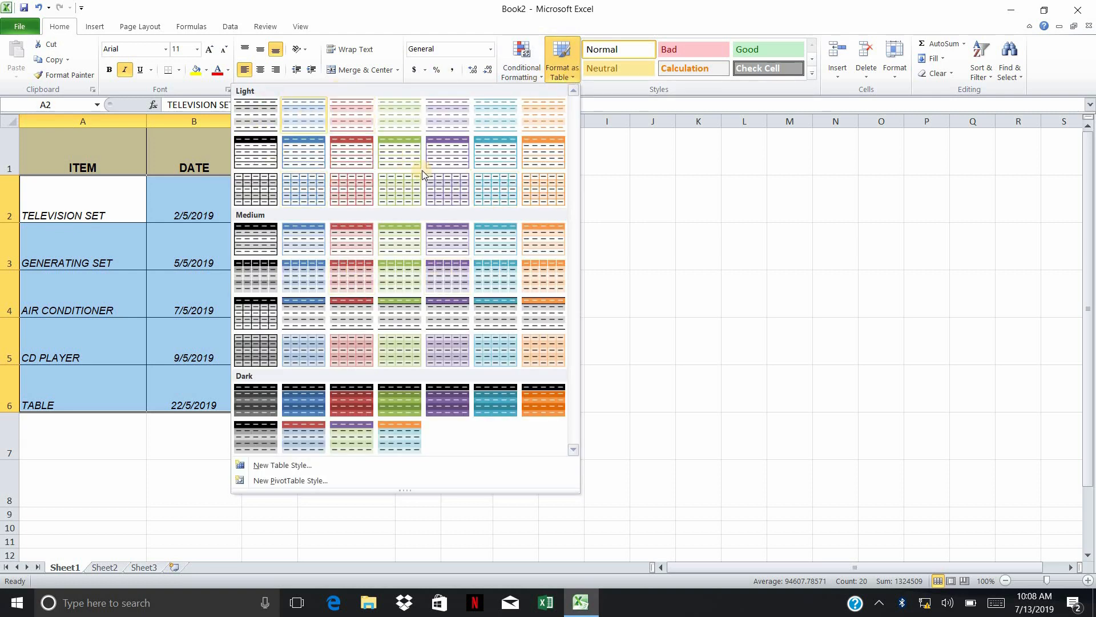
pyautogui.click(550, 192)
pyautogui.click(277, 312)
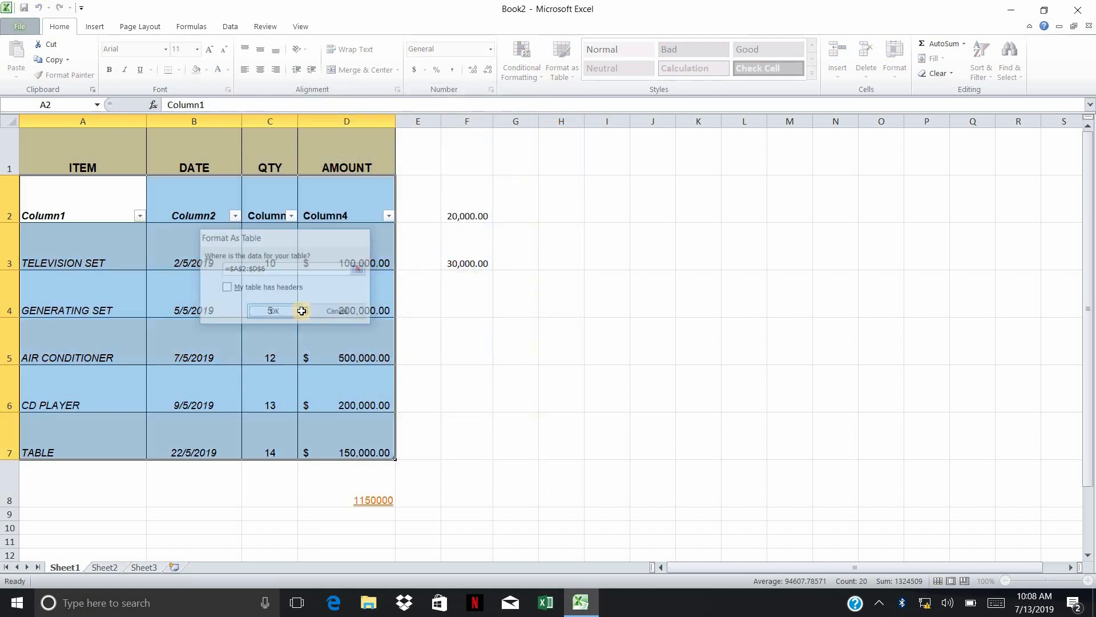
pyautogui.click(589, 312)
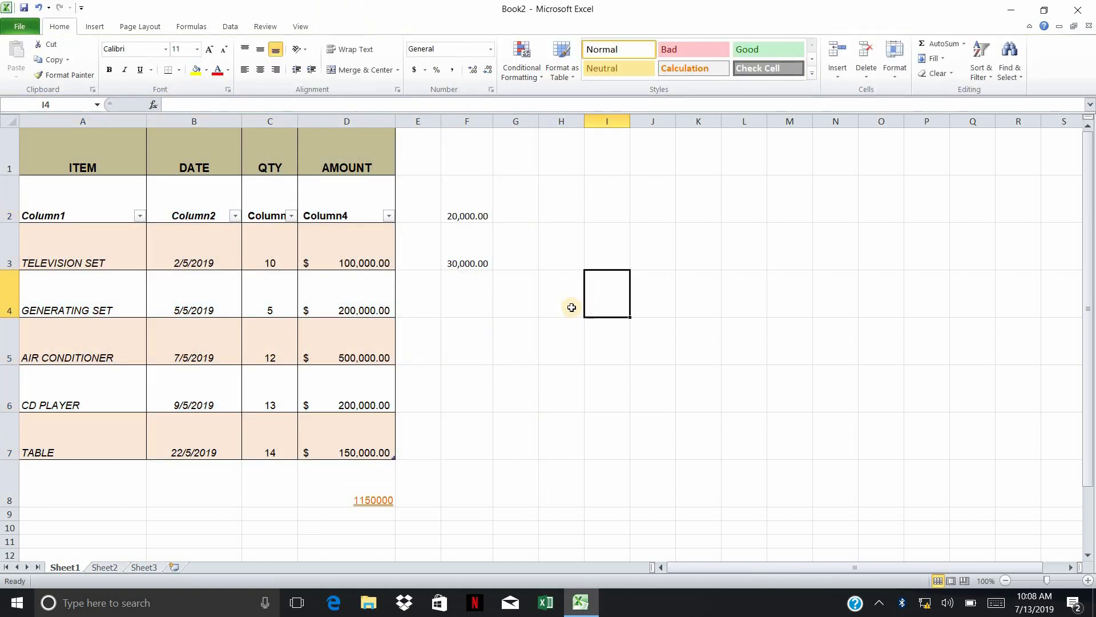